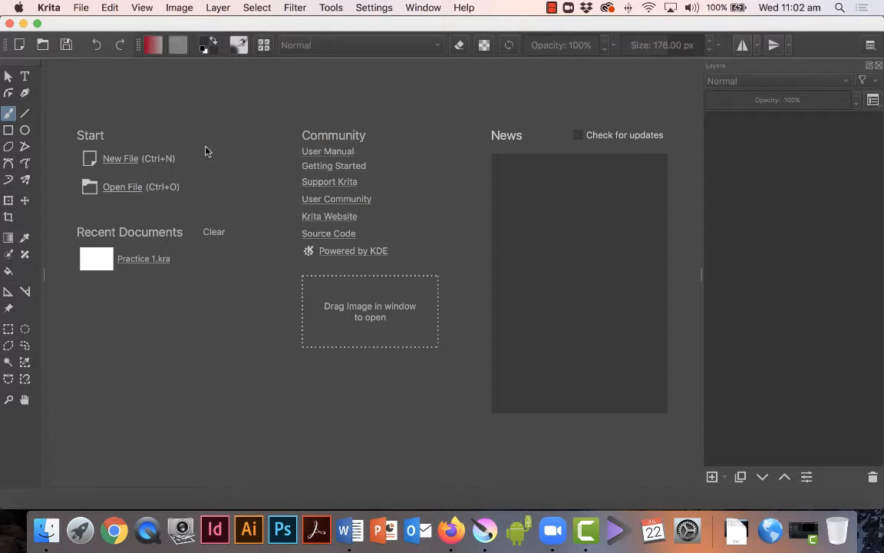
- Create a new portrait document of 2480 by 3508 pixels at 300 ppi in RGB/Alpha
left_click(113, 160)
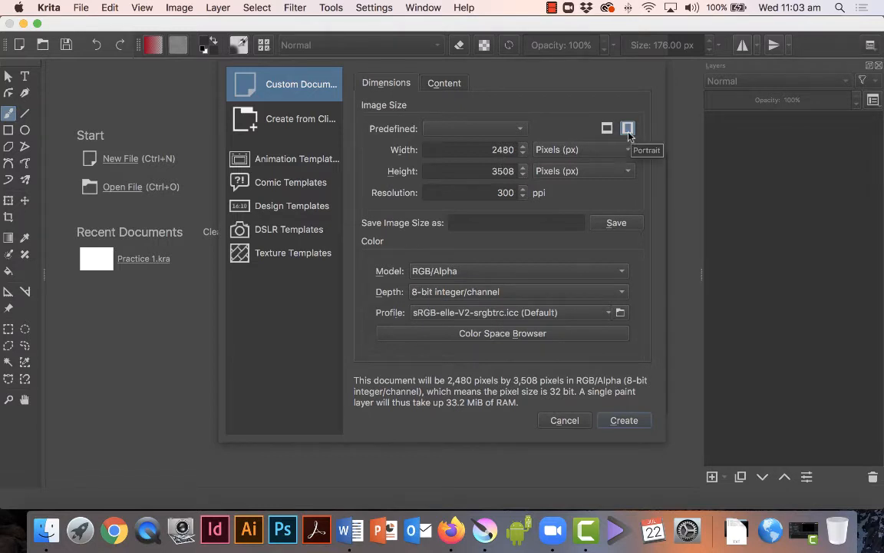
left_click(625, 421)
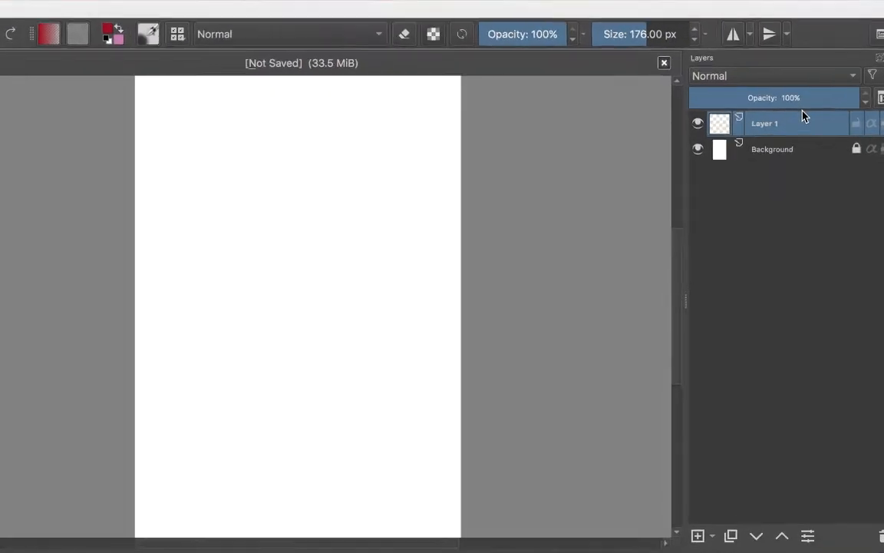
mouse_move(802, 115)
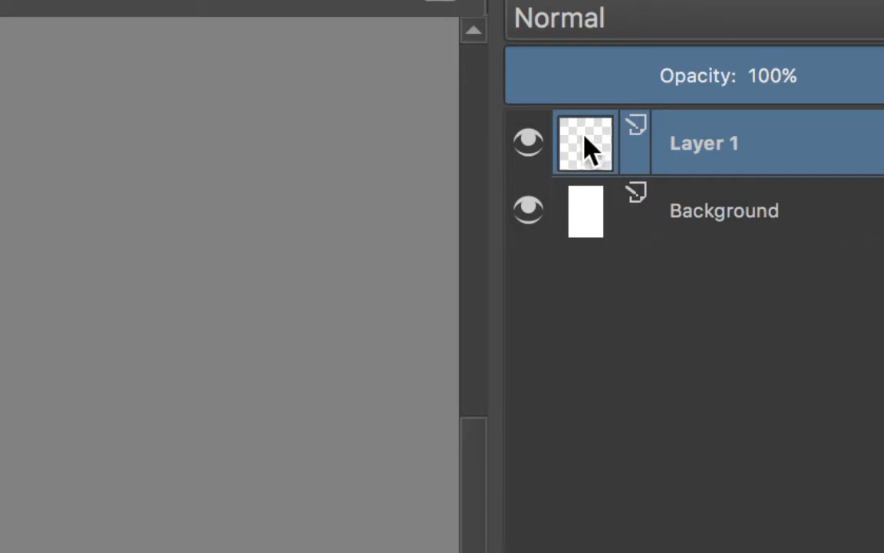
mouse_move(584, 138)
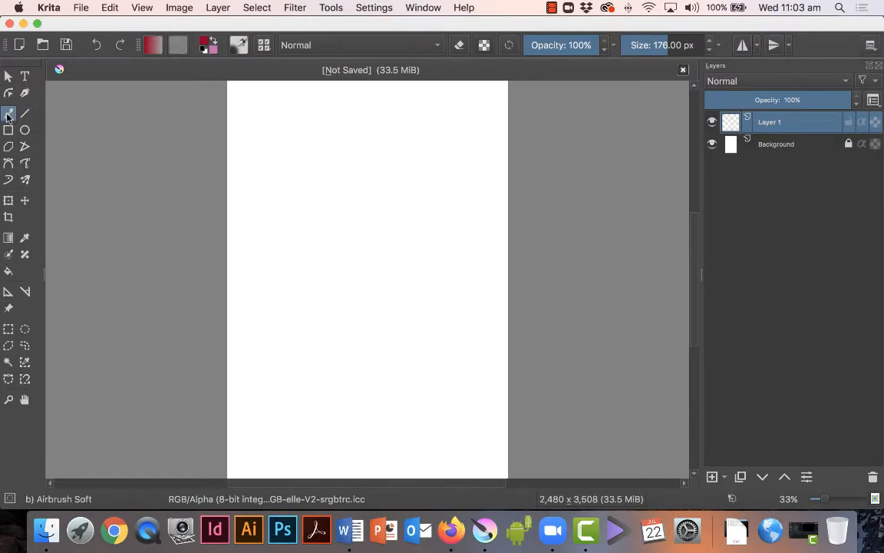
- Set the foreground colour to a dark, saturated red
left_click(184, 40)
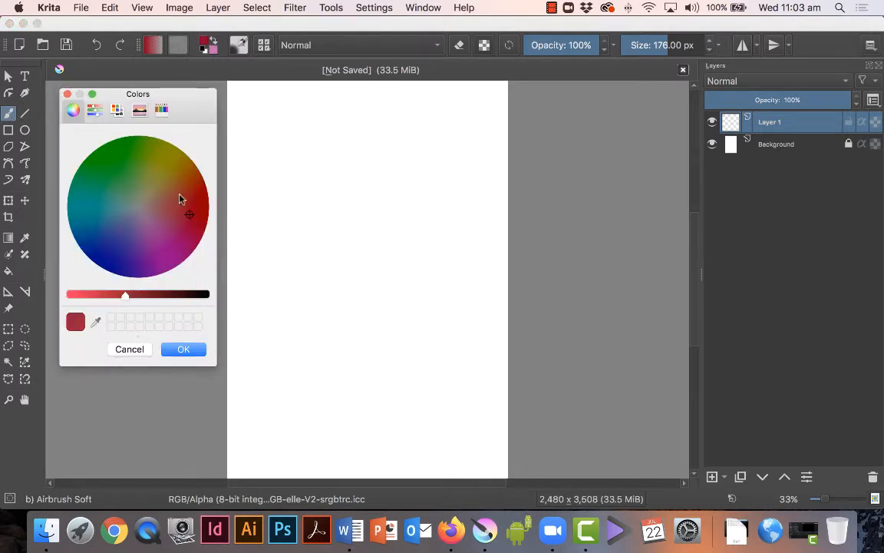
left_click(201, 211)
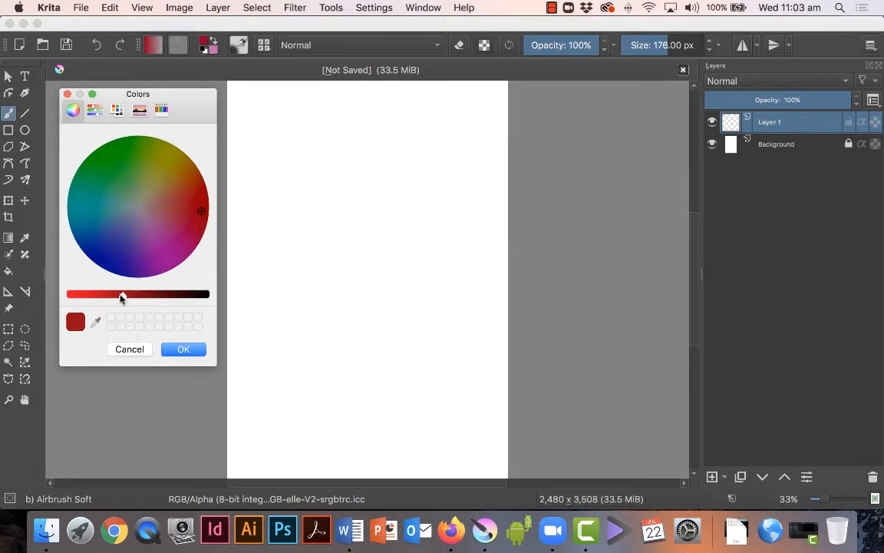
left_click(183, 350)
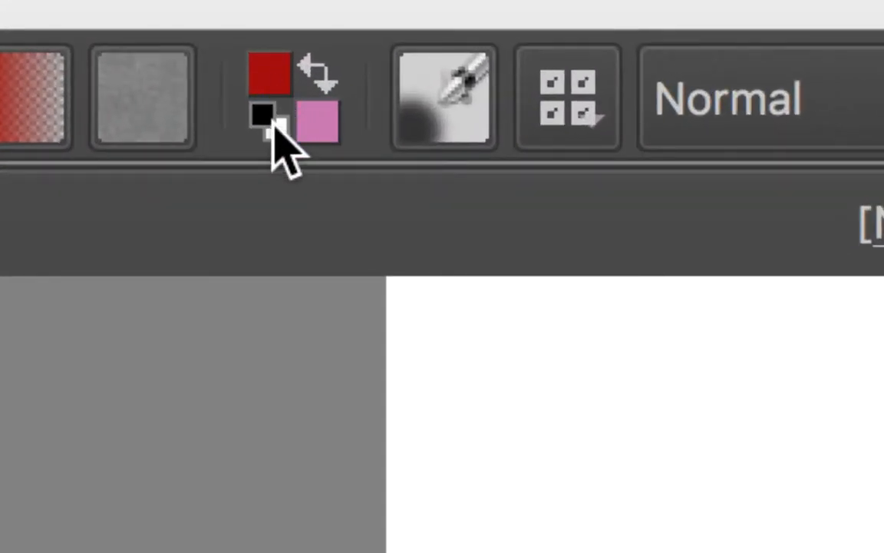
- Reset the colours to black and white and set the foreground to a bright red for the apple
left_click(273, 124)
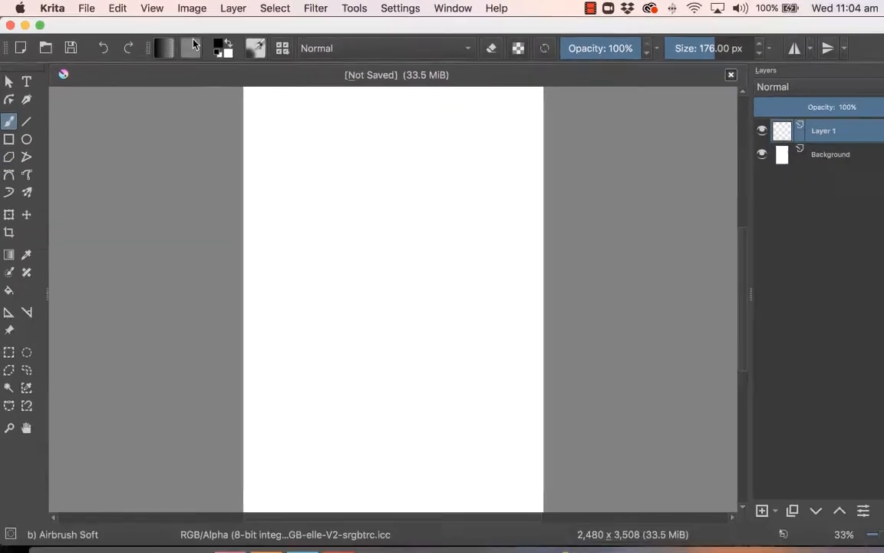
left_click(219, 48)
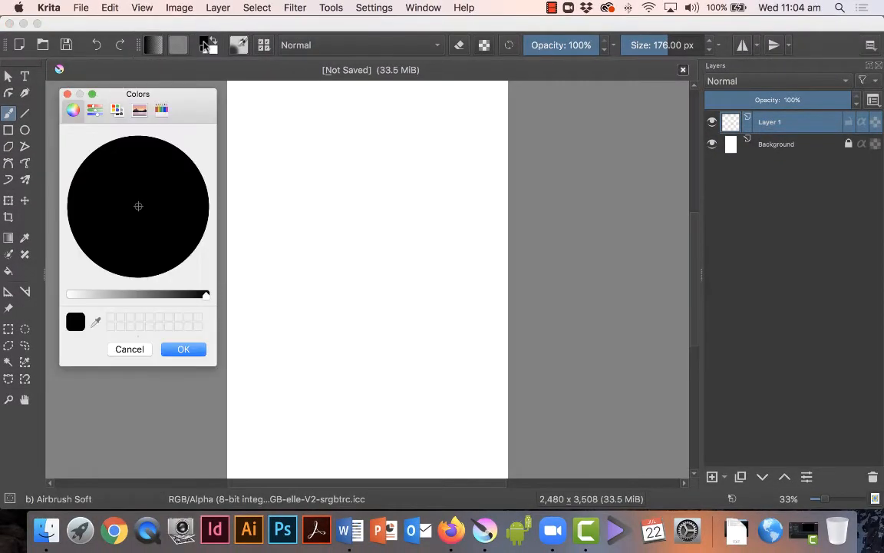
left_click_drag(205, 295, 113, 299)
left_click_drag(139, 207, 200, 211)
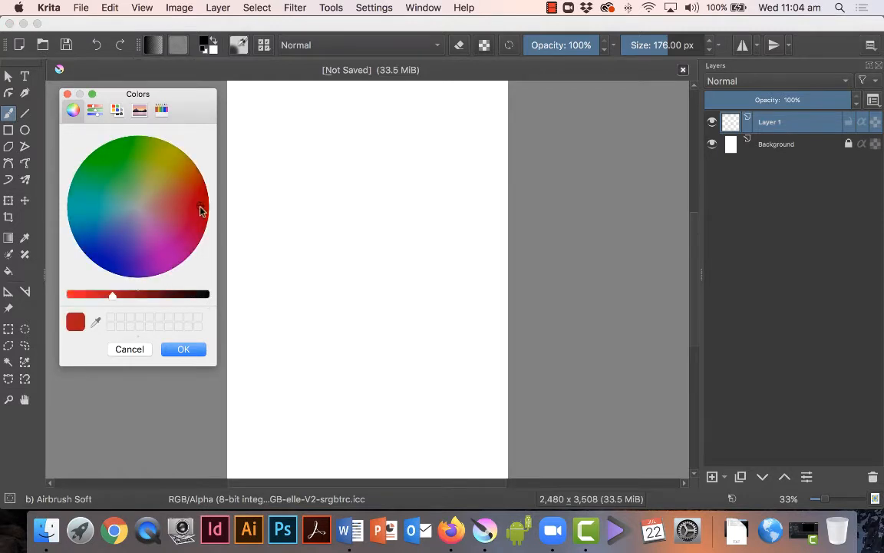
left_click(184, 349)
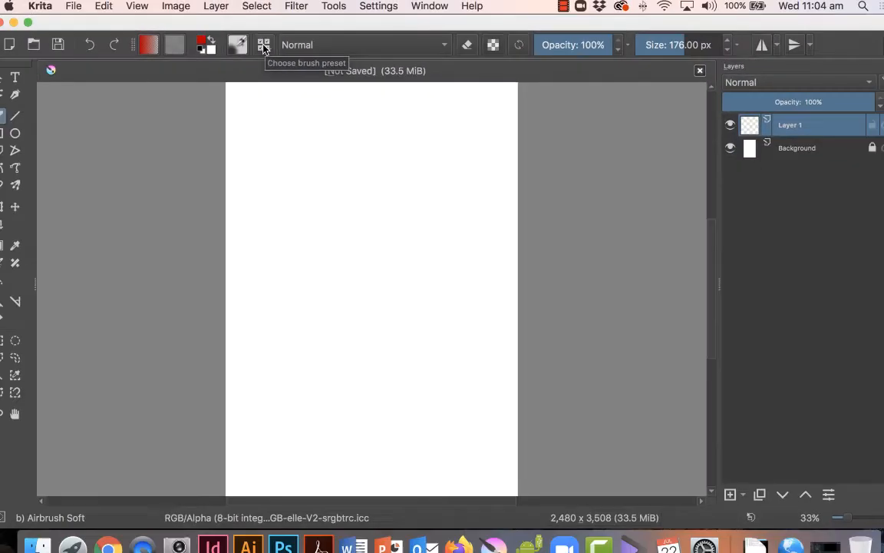
- Choose the b) Basic-1 brush preset, keeping the preset category filter on All
left_click(263, 45)
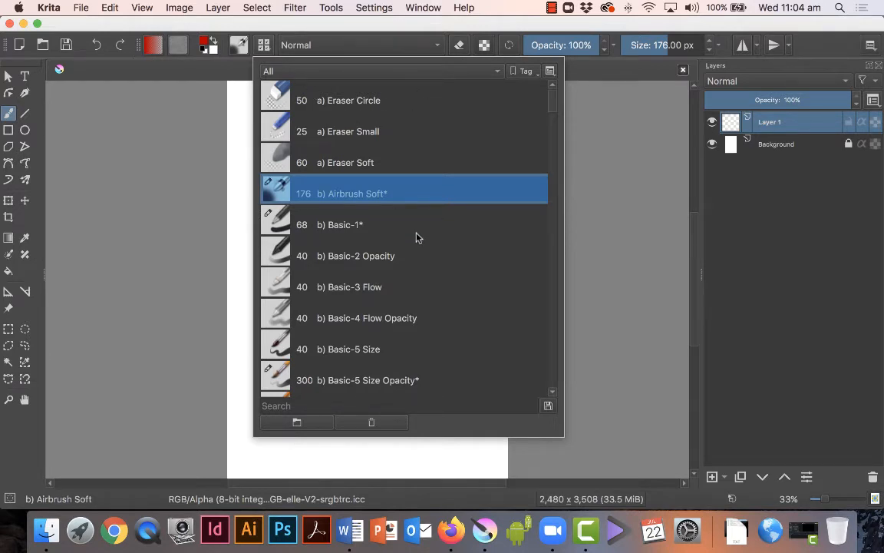
mouse_move(416, 237)
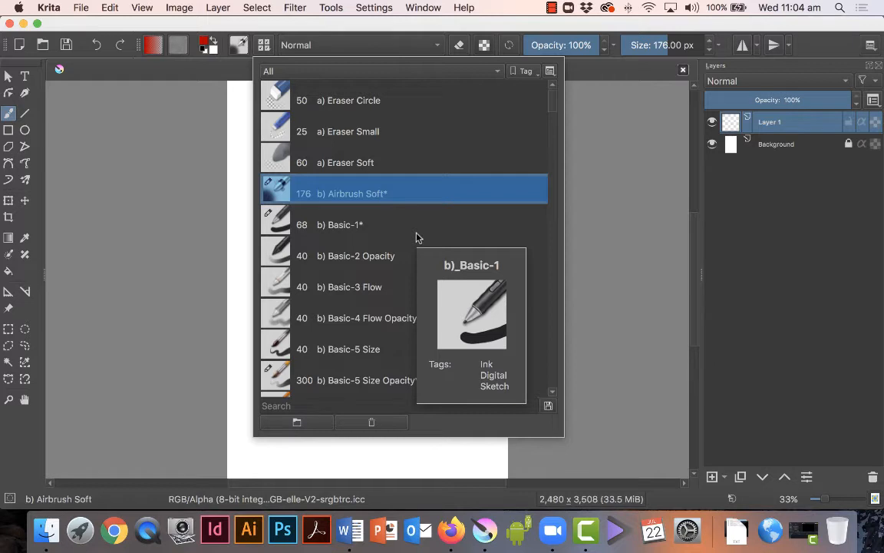
left_click(347, 227)
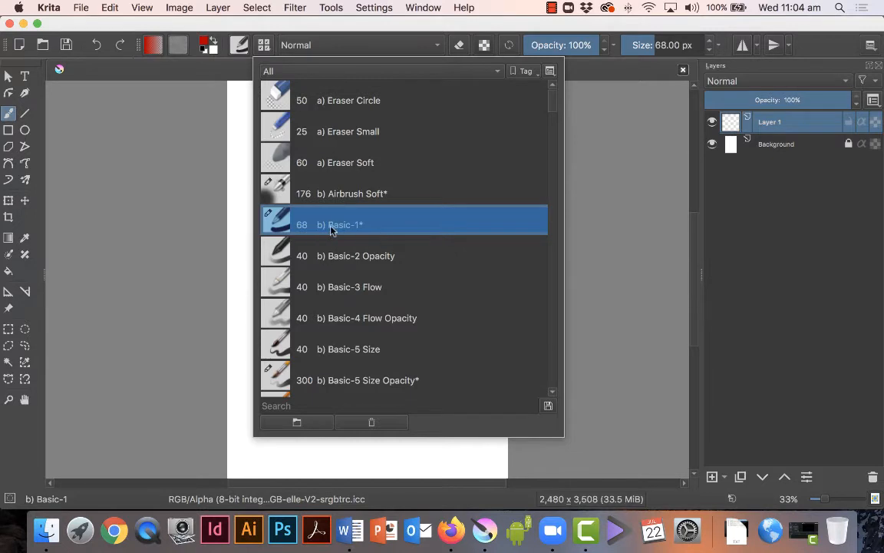
left_click(309, 72)
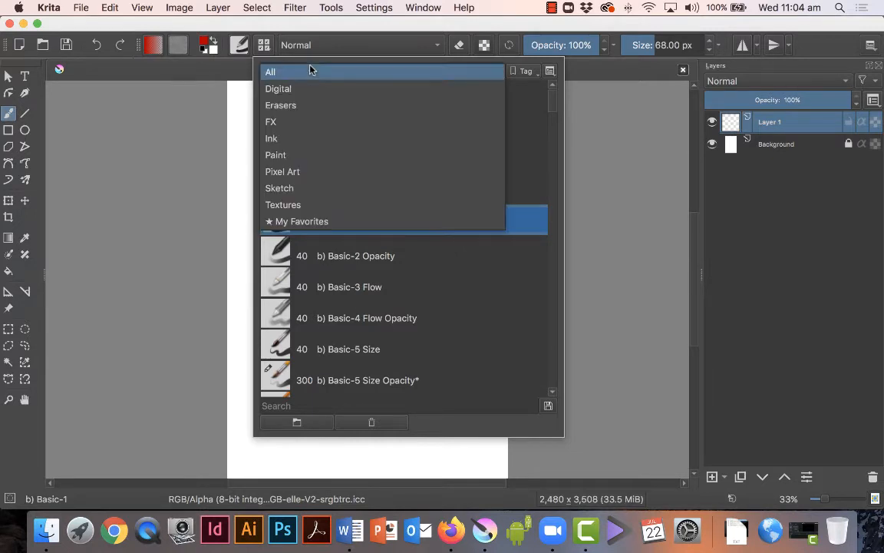
left_click(311, 70)
left_click(301, 70)
left_click(300, 71)
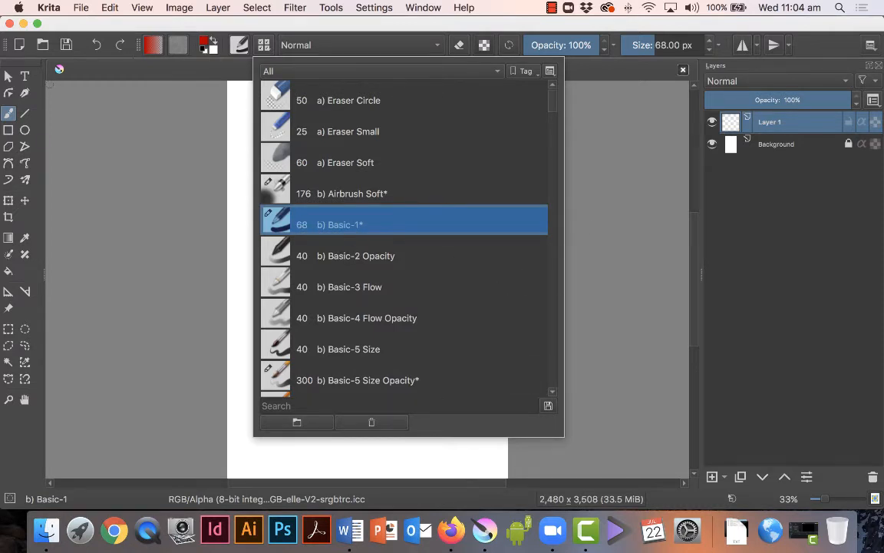
key("Escape")
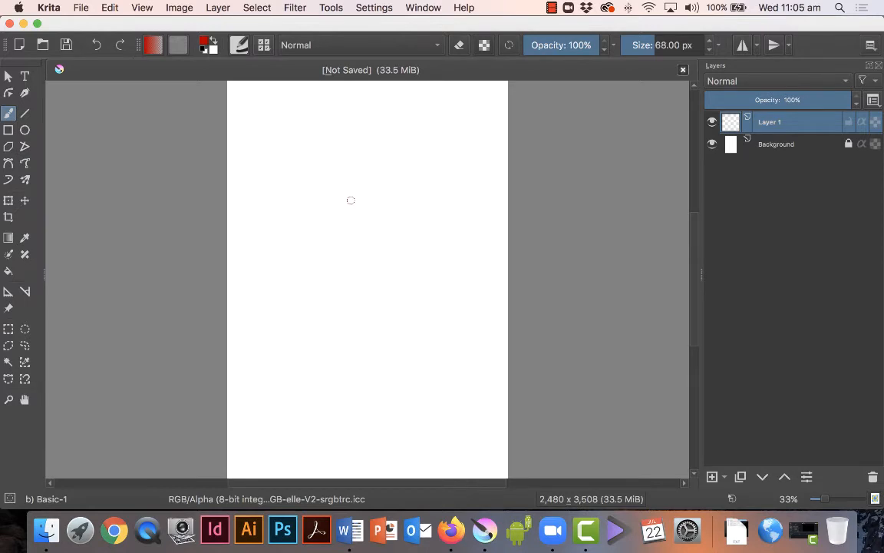
- Set the brush size to 263 px after trying larger and smaller sizes over the canvas
scroll(350, 200, "right", 1)
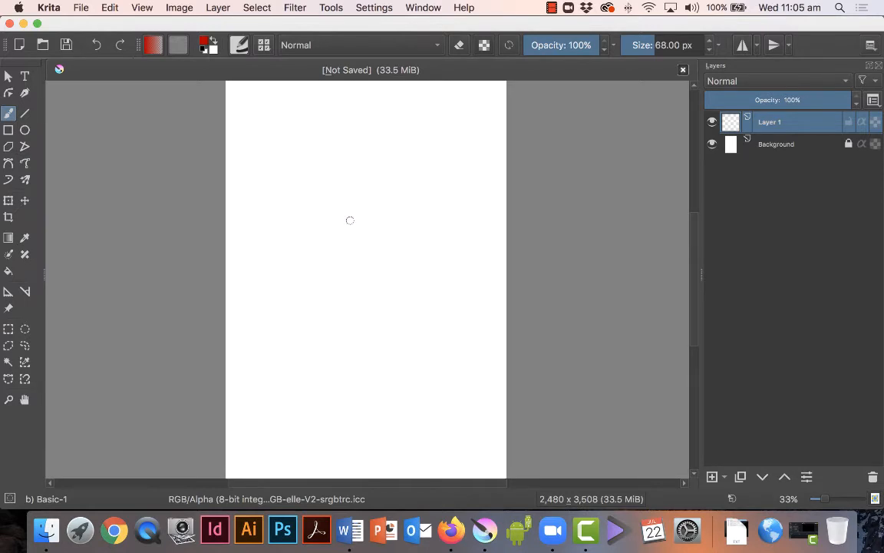
key("bracketright")
key("bracketright")
key("bracketright")
key("bracketright")
key("bracketright")
key("bracketright")
key("bracketright")
key("bracketright")
key("bracketright")
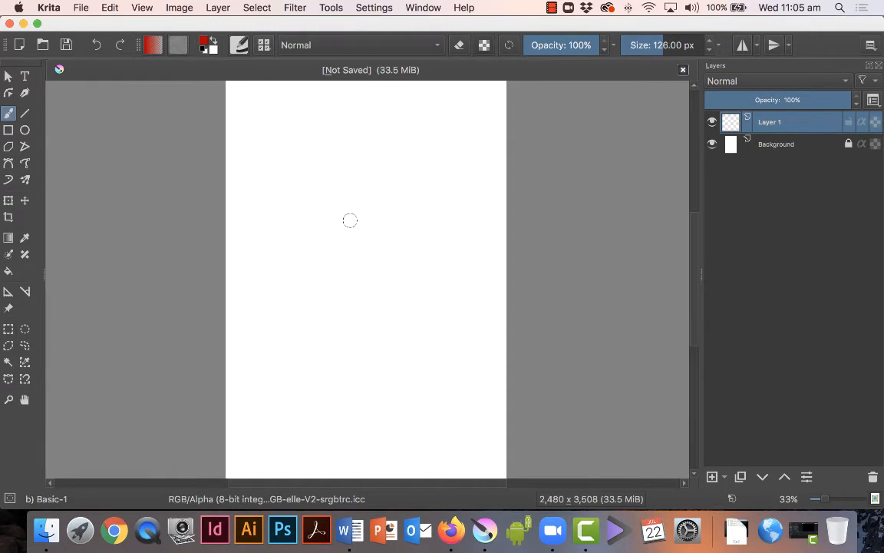
key("bracketright")
key("bracketright")
key("bracketright")
key("bracketright")
key("bracketright")
key("bracketright")
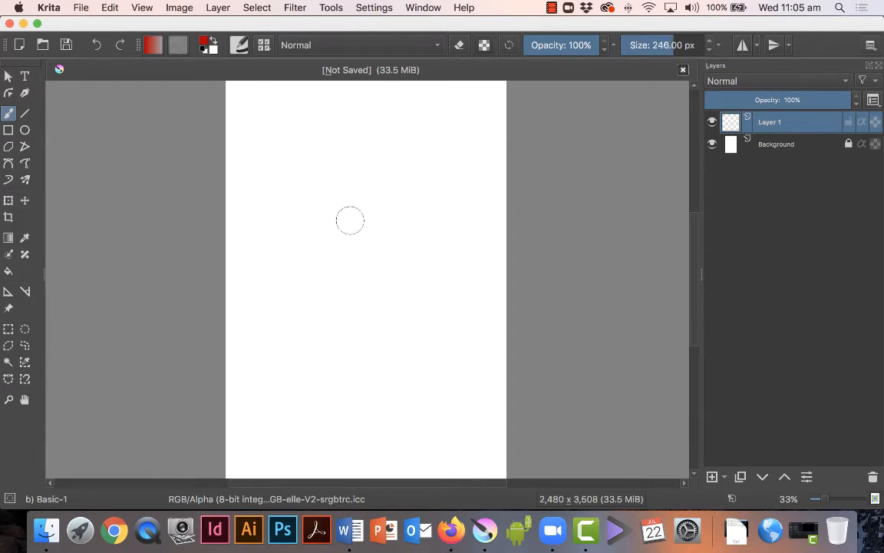
key("bracketleft")
key("bracketleft")
key("bracketleft")
key("bracketleft")
key("bracketleft")
key("bracketleft")
key("bracketleft")
key("bracketleft")
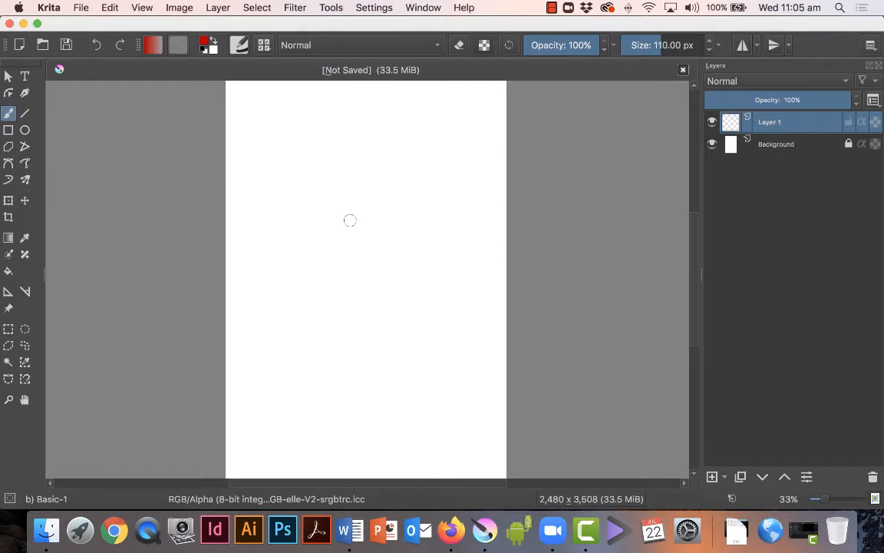
key("bracketright")
key("bracketright")
key("bracketright")
key("bracketright")
key("bracketright")
key("bracketright")
key("bracketright")
key("bracketright")
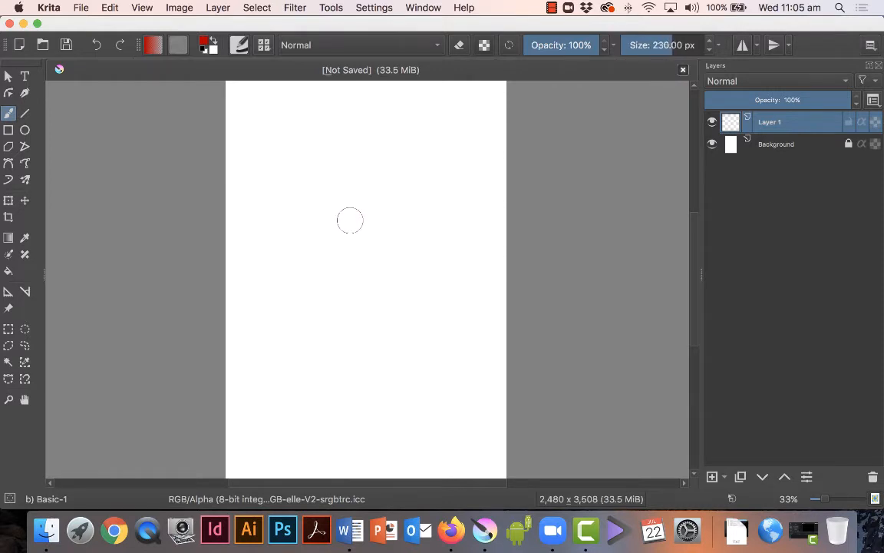
key("bracketright")
key("bracketright")
key("bracketright")
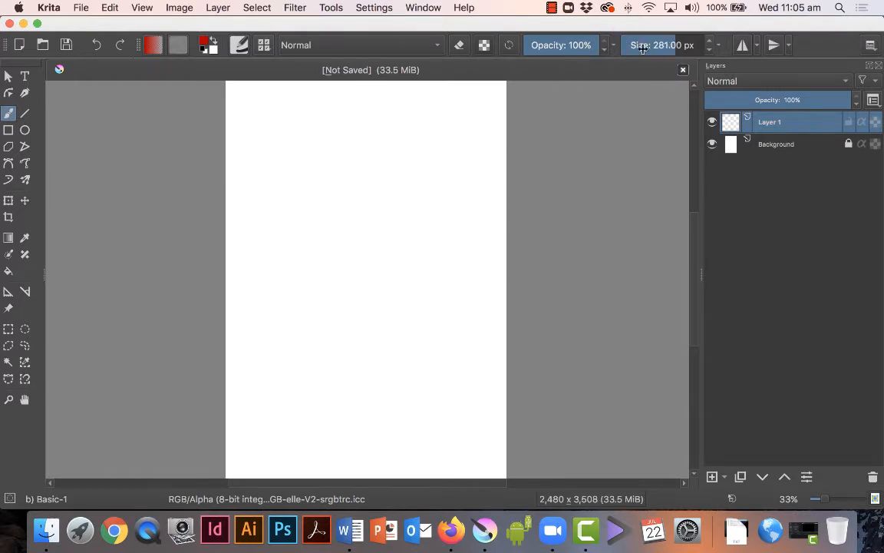
scroll(660, 47, "down", 3)
key("[")
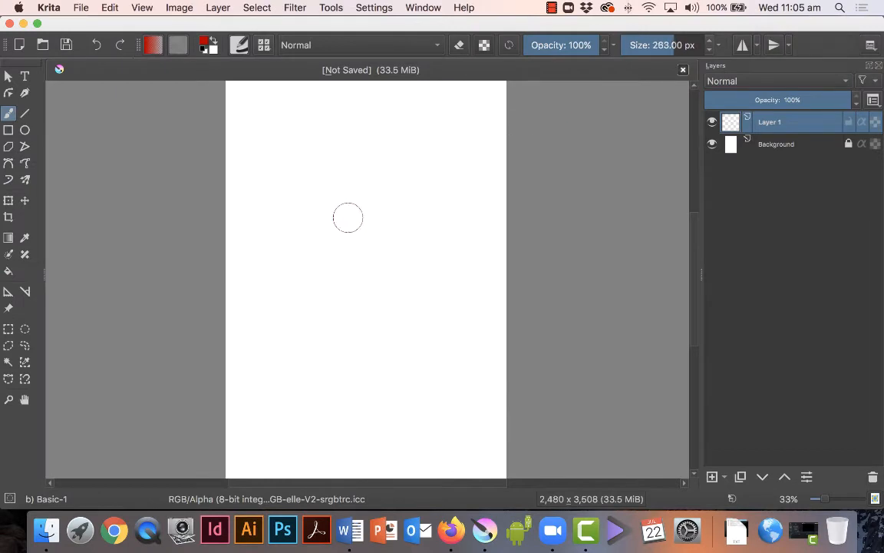
- Paint a filled red apple body on Layer 1 in the middle of the page, with a small notch at its top
mouse_move(355, 215)
left_mouse_down()
mouse_move(312, 211)
mouse_move(297, 239)
mouse_move(306, 286)
mouse_move(342, 314)
mouse_move(373, 313)
mouse_move(411, 281)
mouse_move(417, 229)
mouse_move(397, 202)
mouse_move(356, 203)
mouse_move(364, 220)
mouse_move(390, 228)
mouse_move(378, 261)
mouse_move(344, 290)
mouse_move(391, 276)
mouse_move(355, 247)
mouse_move(366, 229)
mouse_move(351, 240)
mouse_move(348, 230)
mouse_move(332, 232)
mouse_move(327, 253)
mouse_move(345, 276)
mouse_move(404, 229)
left_mouse_up()
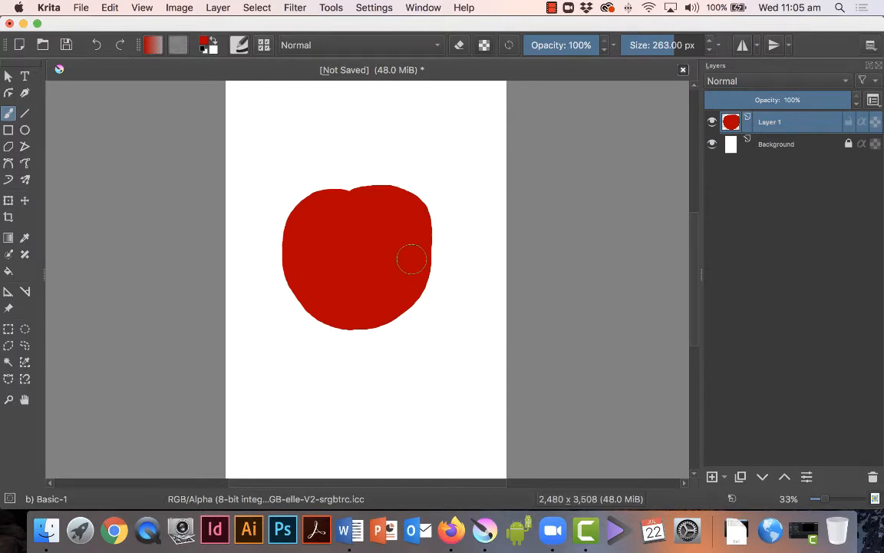
mouse_move(415, 263)
left_mouse_down()
mouse_move(416, 214)
mouse_move(409, 277)
mouse_move(414, 256)
left_mouse_up()
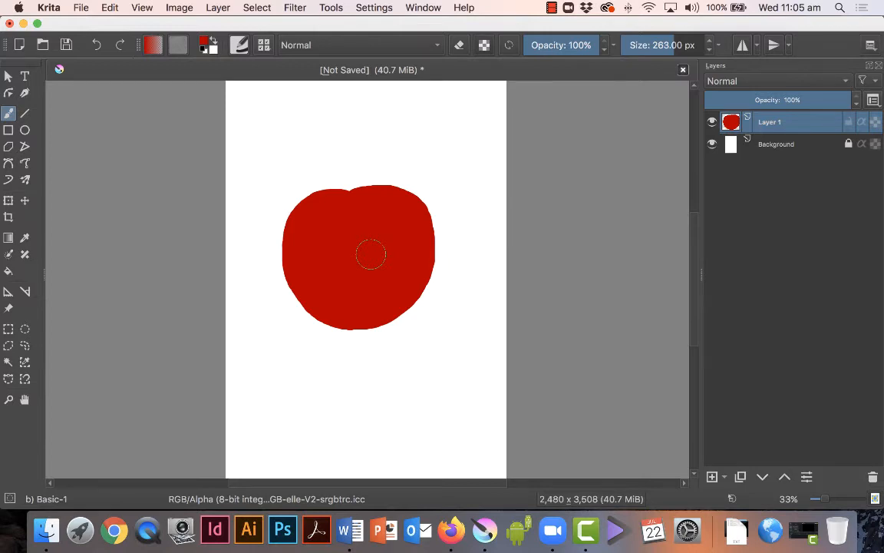
- Switch to Firefox, open the "Red apple Laptop Sticker" photo from the red apple image results and copy it
left_click(452, 530)
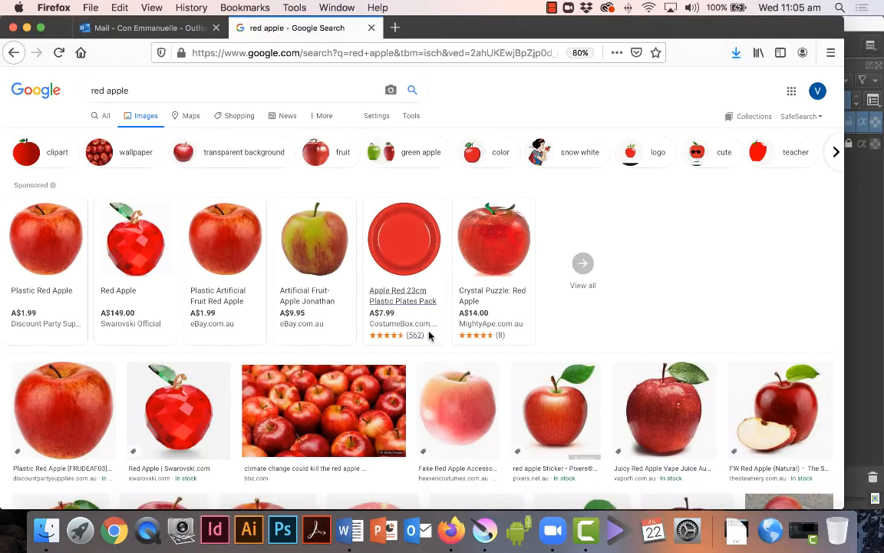
scroll(405, 317, "down", 3)
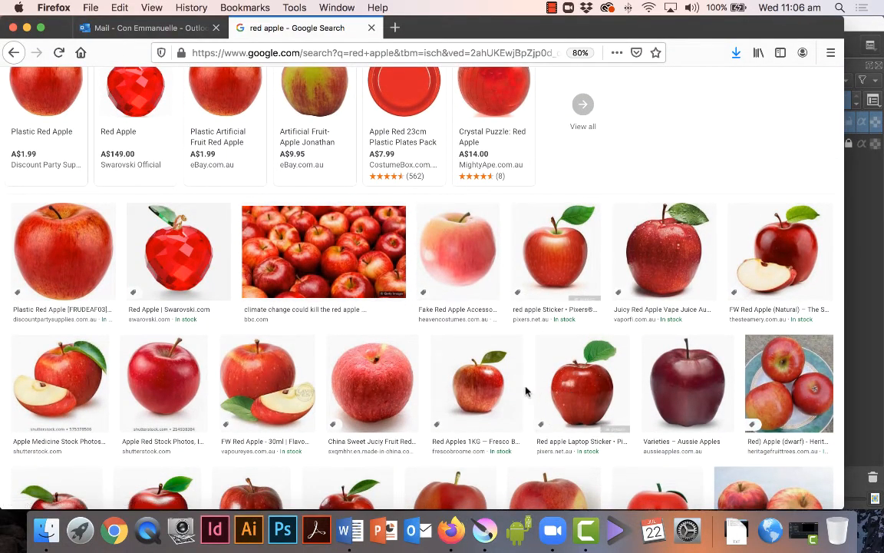
scroll(526, 390, "down", 1)
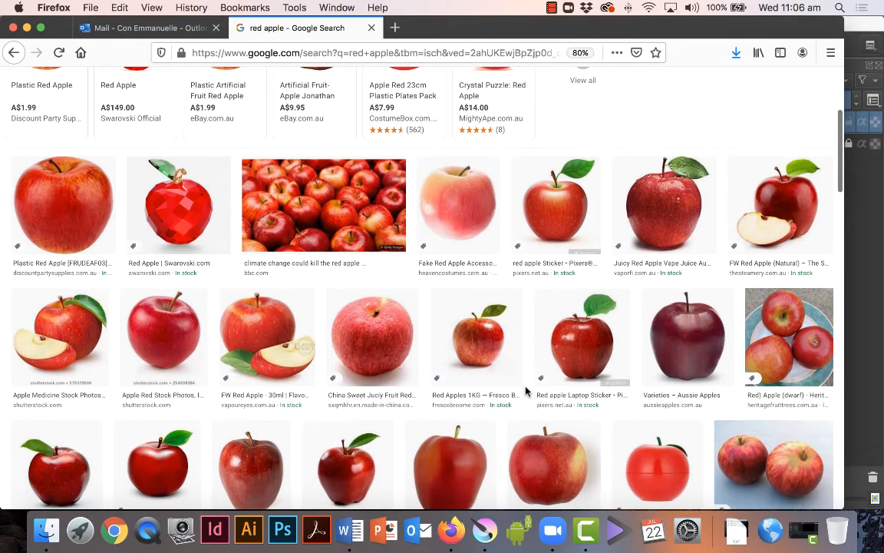
left_click(581, 342)
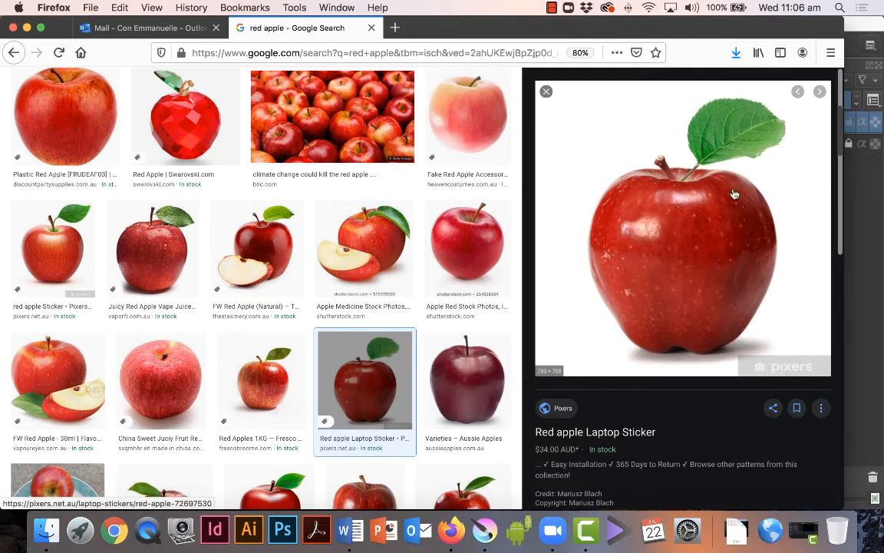
right_click(675, 218)
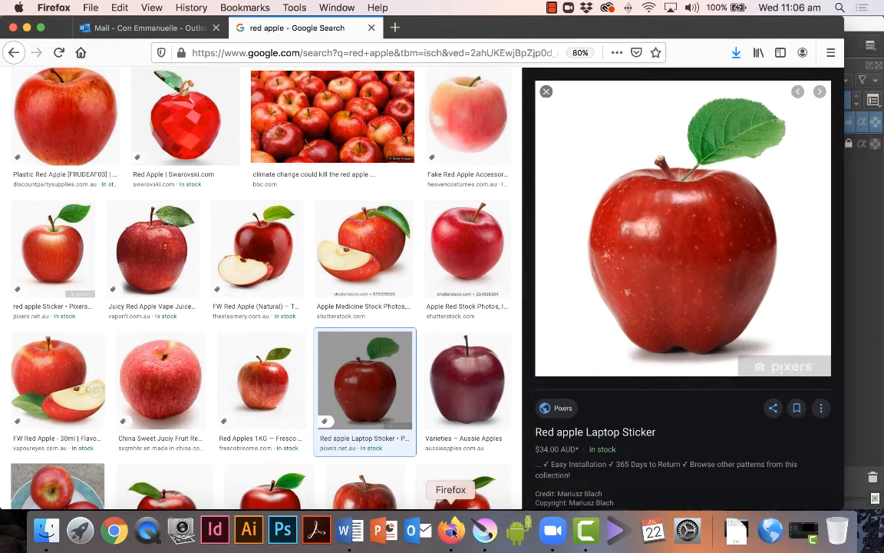
- Return to Krita and paste the apple photo into the document, interpreting its colours As Web (sRGB)
left_click(485, 531)
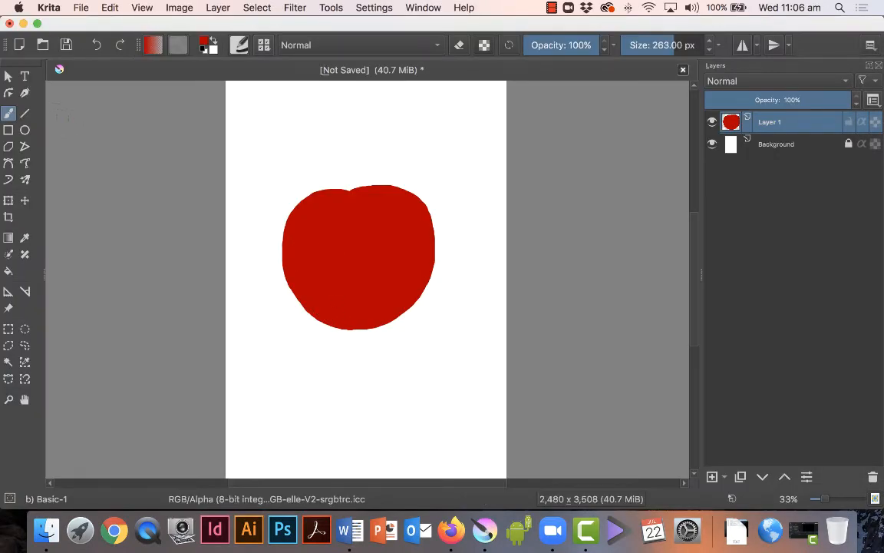
key("super+v")
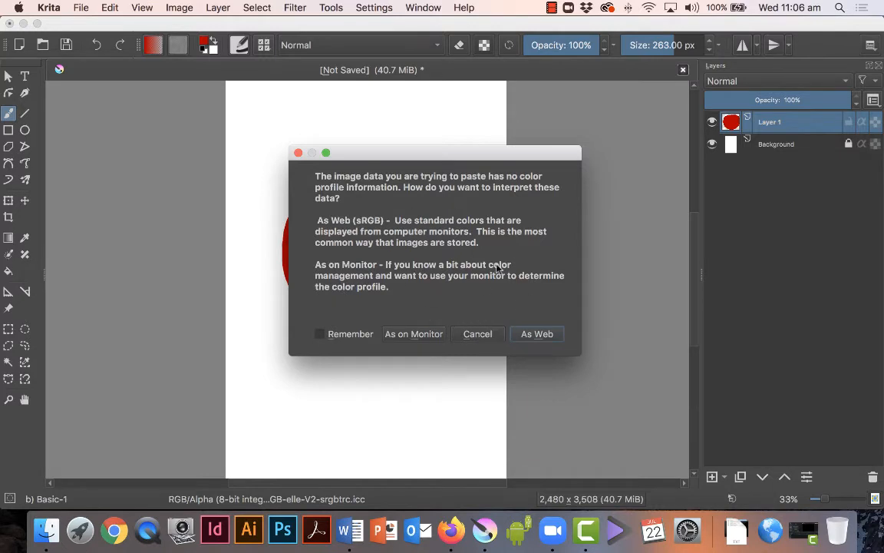
left_click(538, 334)
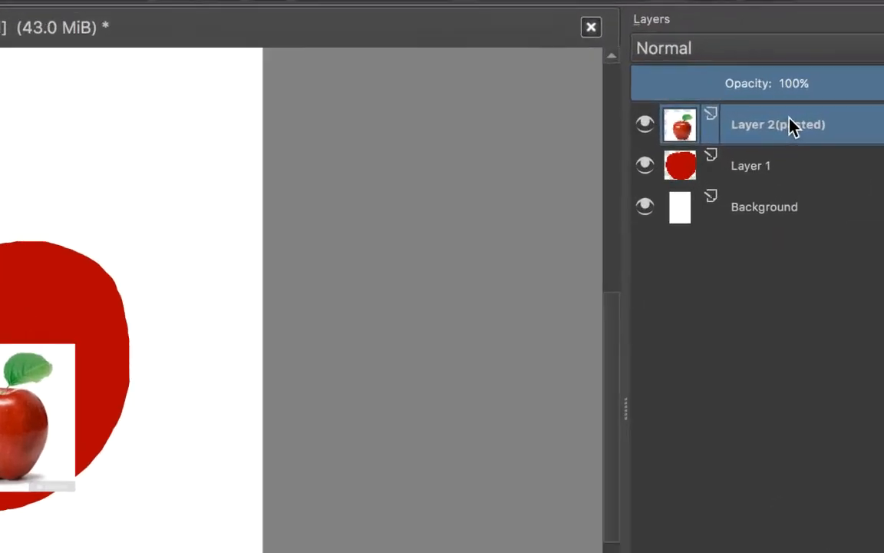
mouse_move(788, 126)
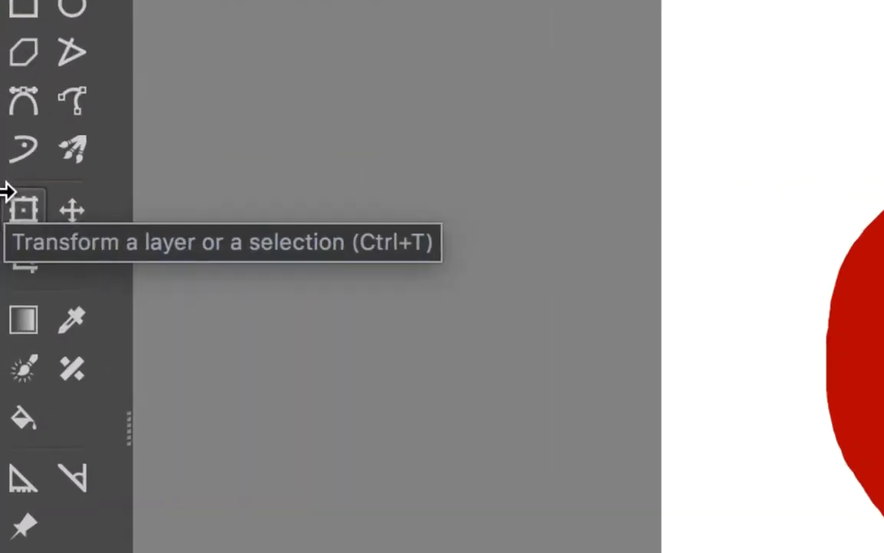
- Move the pasted apple photo to the upper-left corner of the page and return to the brush tool
left_click(72, 211)
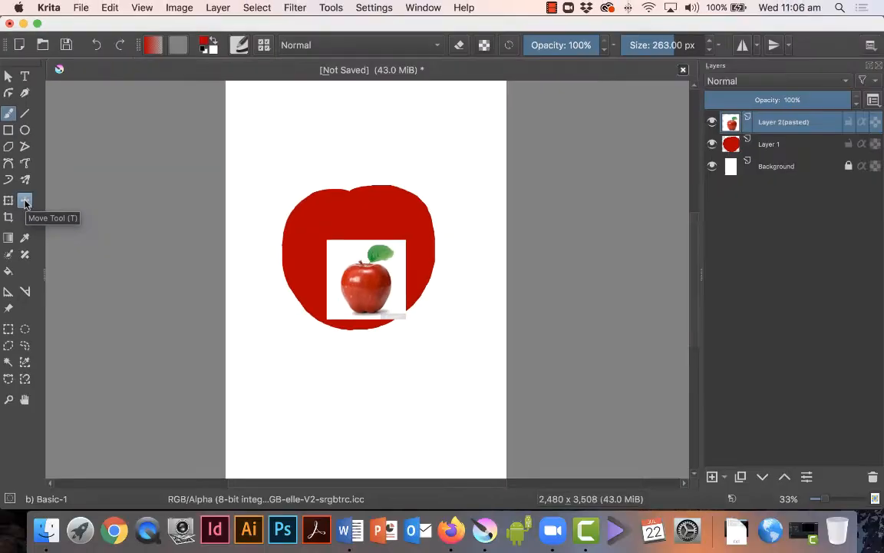
left_click(9, 113)
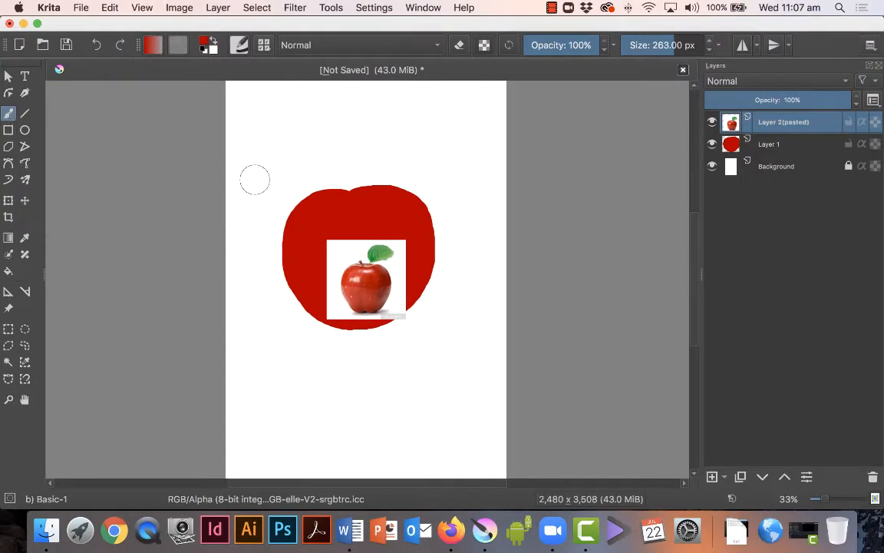
key("t")
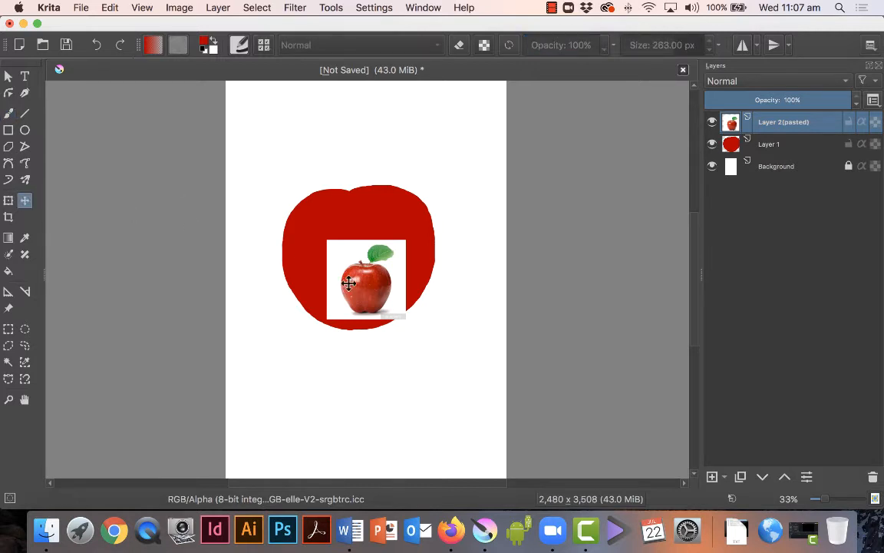
left_click_drag(367, 282, 272, 130)
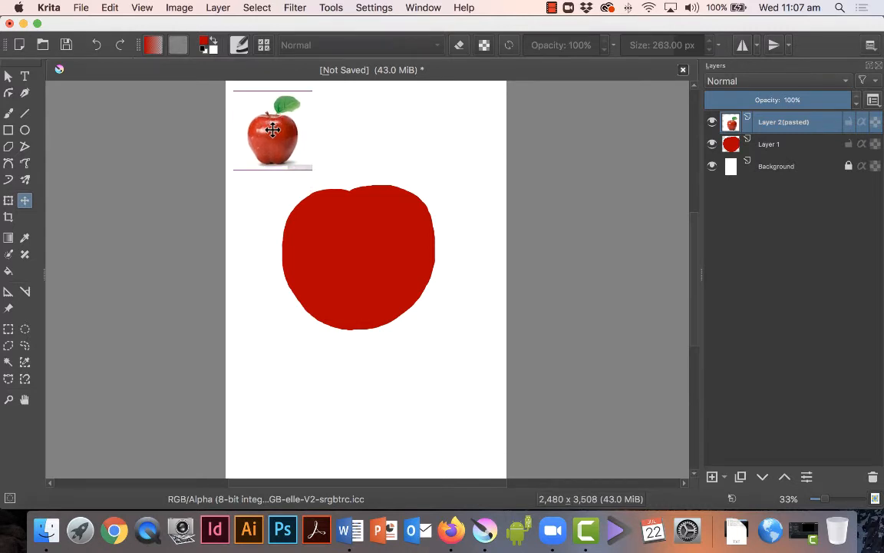
key("b")
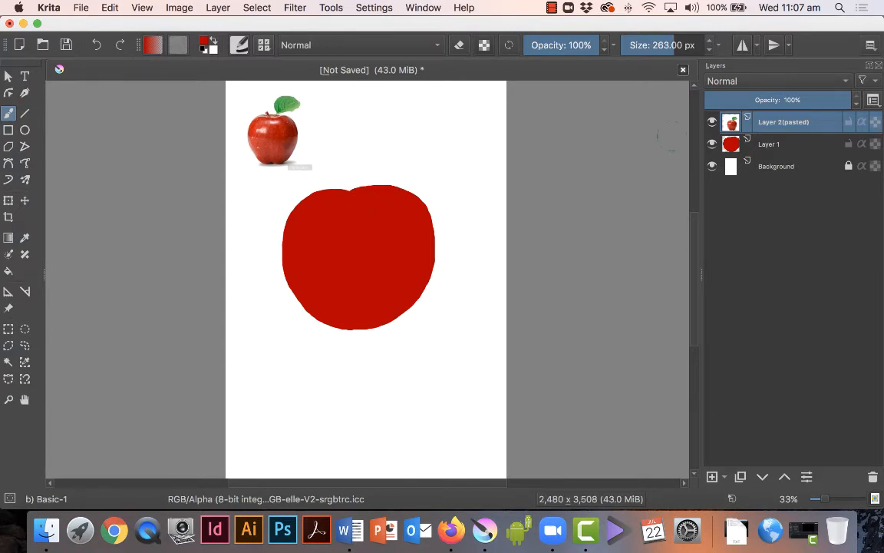
- Select Layer 1 and lock its transparent pixels
left_click(807, 146)
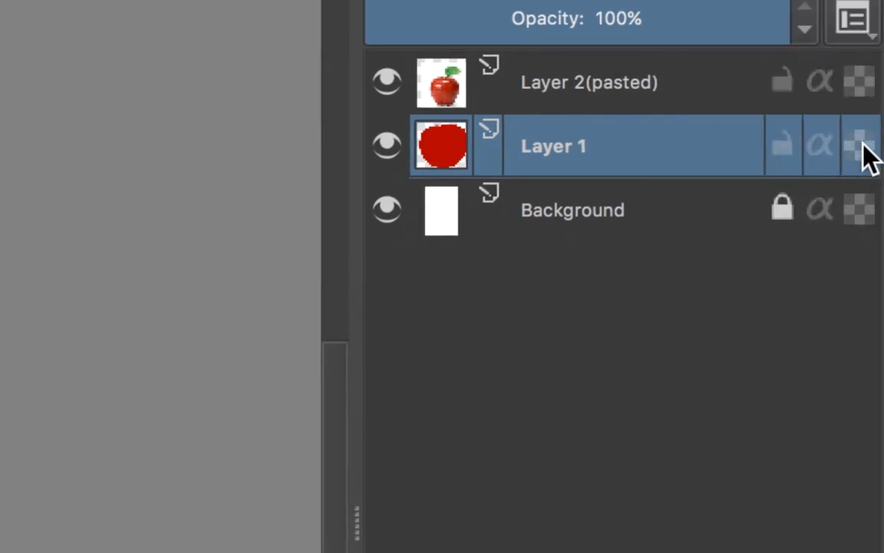
left_click(861, 146)
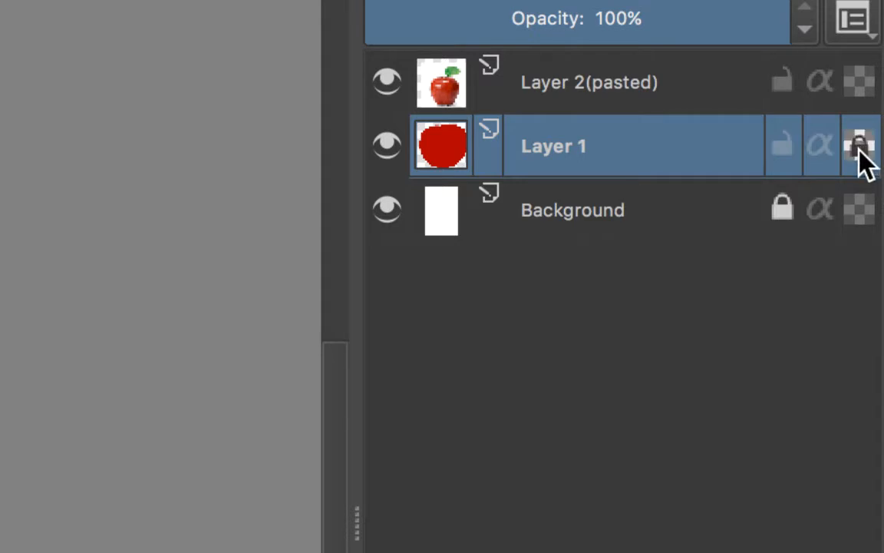
mouse_move(861, 151)
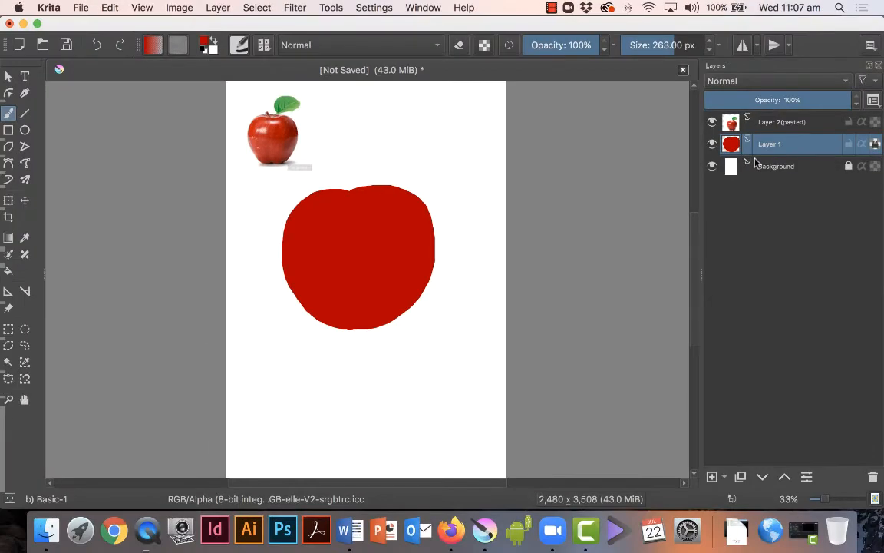
- Set the foreground colour to a bright yellow
left_click(206, 45)
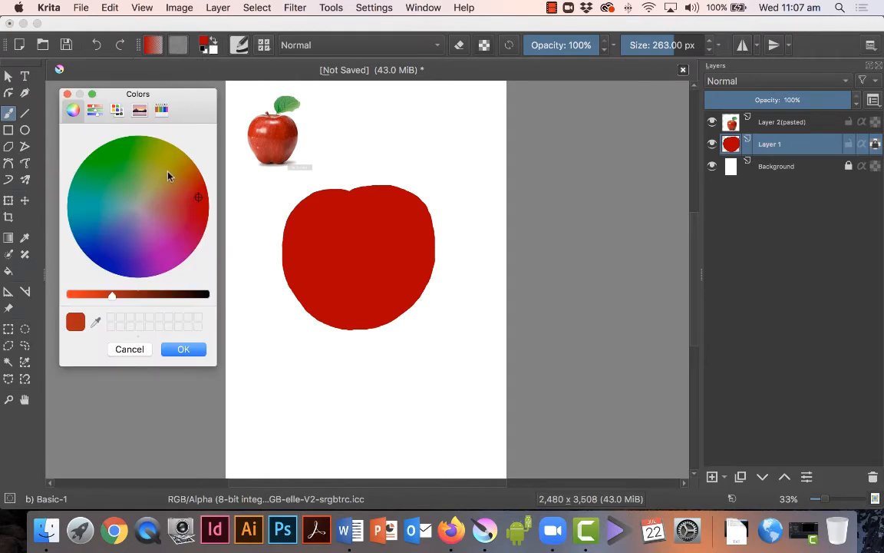
left_click_drag(169, 176, 173, 150)
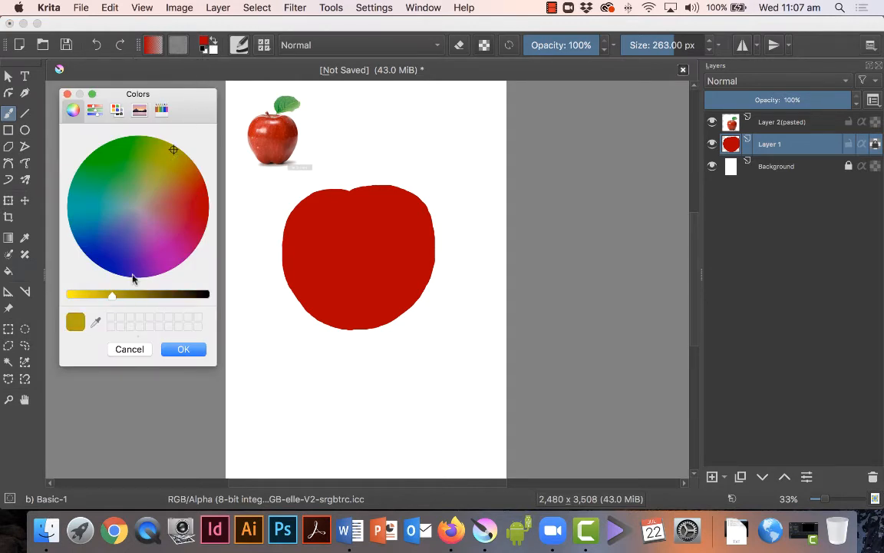
left_click_drag(109, 296, 94, 299)
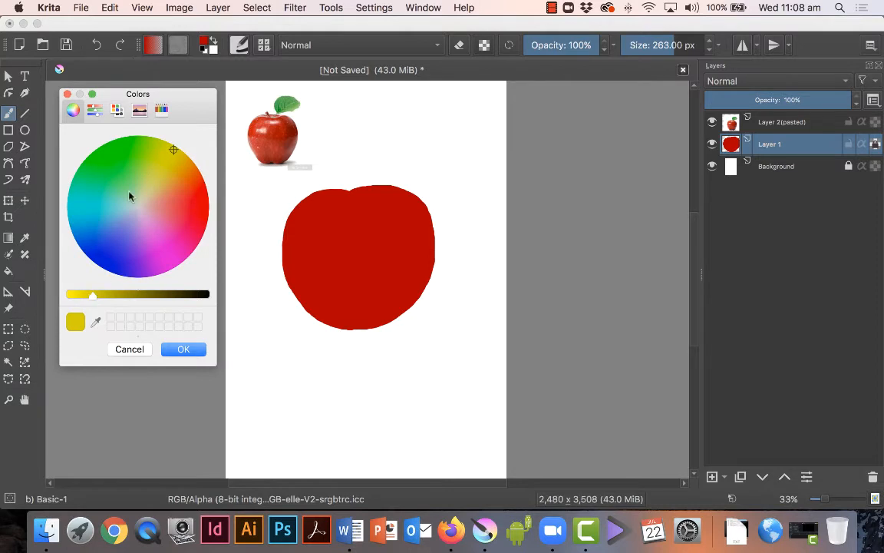
left_click(185, 349)
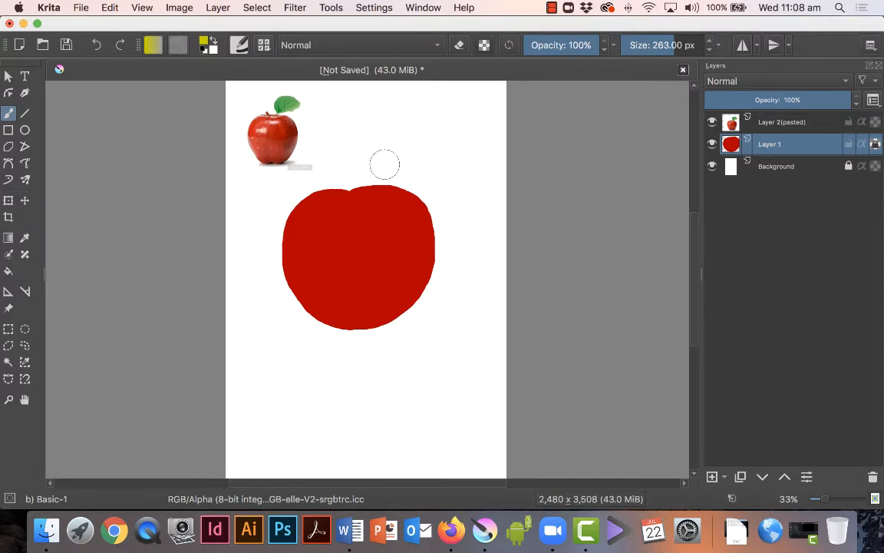
- Try painting the right half of the apple yellow with transparency locked, and undo the strokes
mouse_move(384, 165)
left_mouse_down()
mouse_move(372, 272)
mouse_move(397, 129)
mouse_move(400, 276)
mouse_move(422, 144)
left_mouse_up()
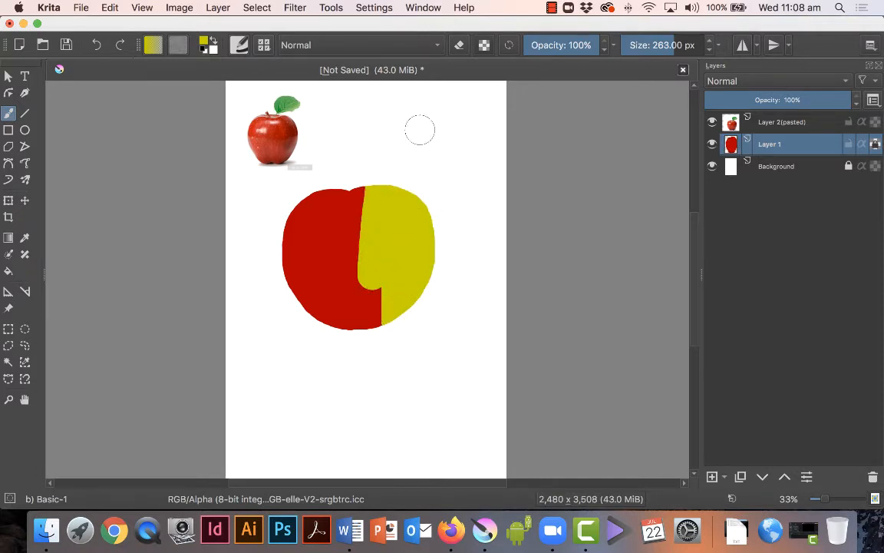
mouse_move(362, 184)
left_mouse_down()
mouse_move(381, 270)
mouse_move(366, 325)
mouse_move(381, 149)
left_mouse_up()
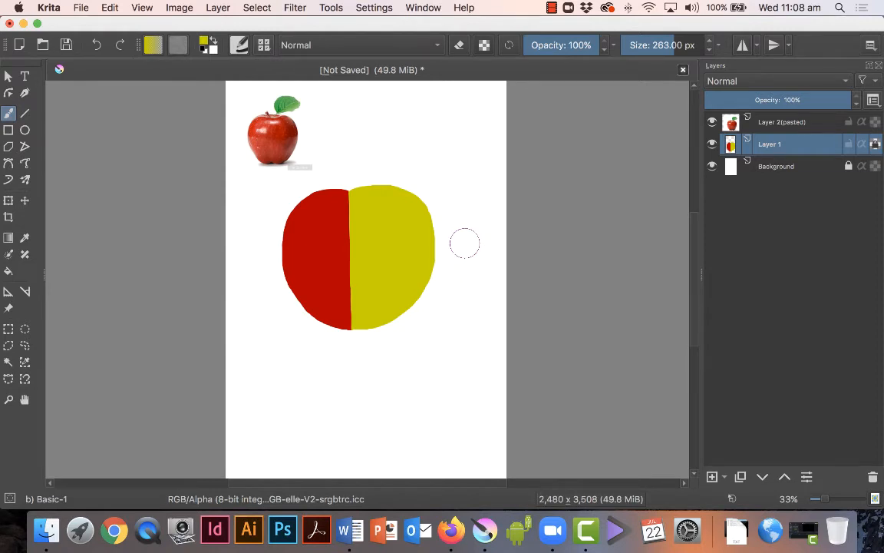
key("ctrl+z")
key("ctrl+z")
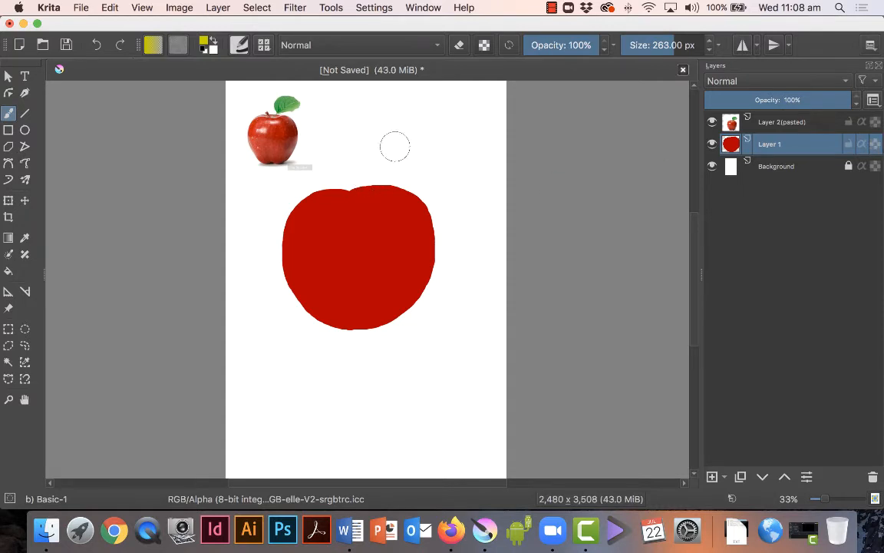
- Try two yellow strokes across the apple's right side with Layer 1's transparency unlocked, and undo them
left_click_drag(396, 143, 382, 261)
left_click_drag(424, 148, 408, 279)
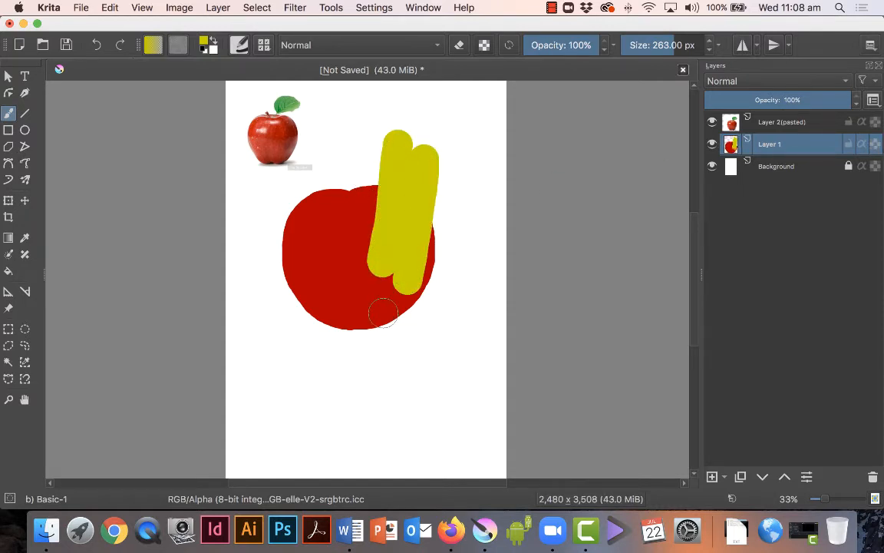
key("super+z")
key("super+z")
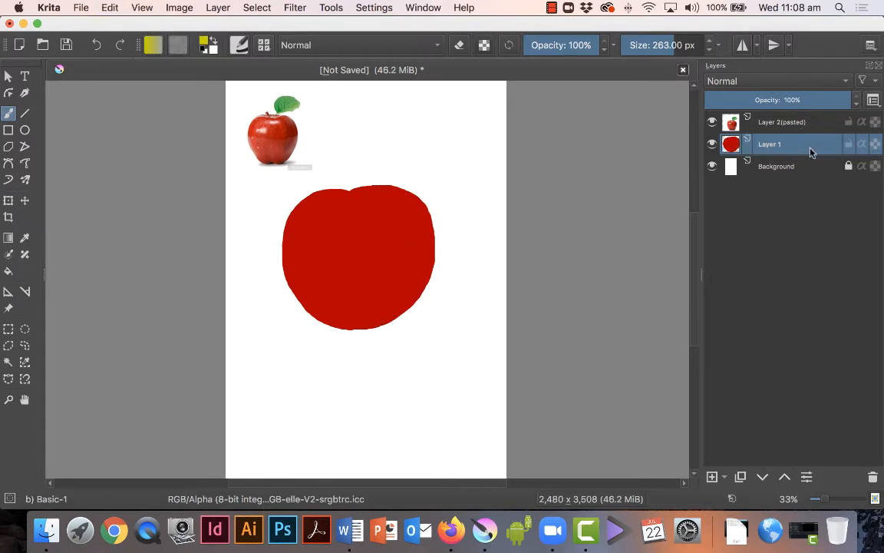
- Lock Layer 1's transparency again, try a yellow stroke on the apple's right side and undo it
mouse_move(813, 151)
mouse_move(876, 148)
left_click_drag(415, 175, 380, 253)
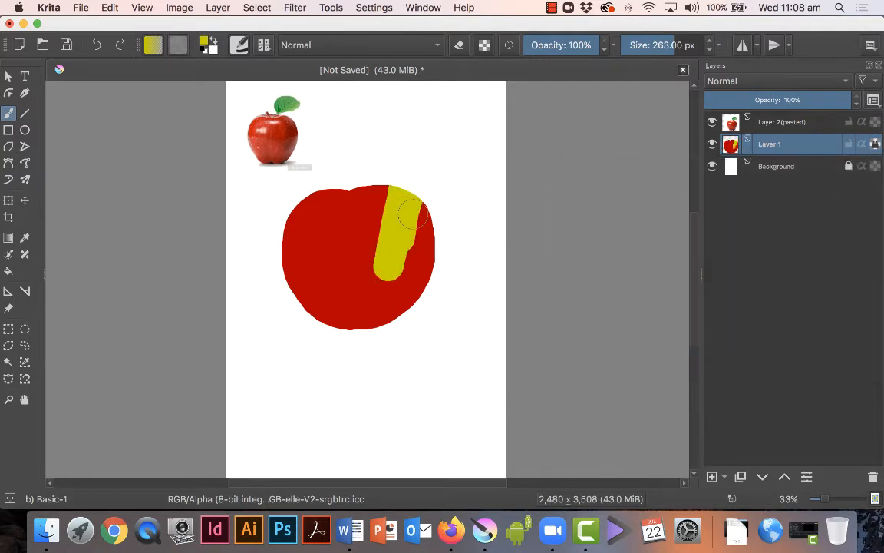
key("super+z")
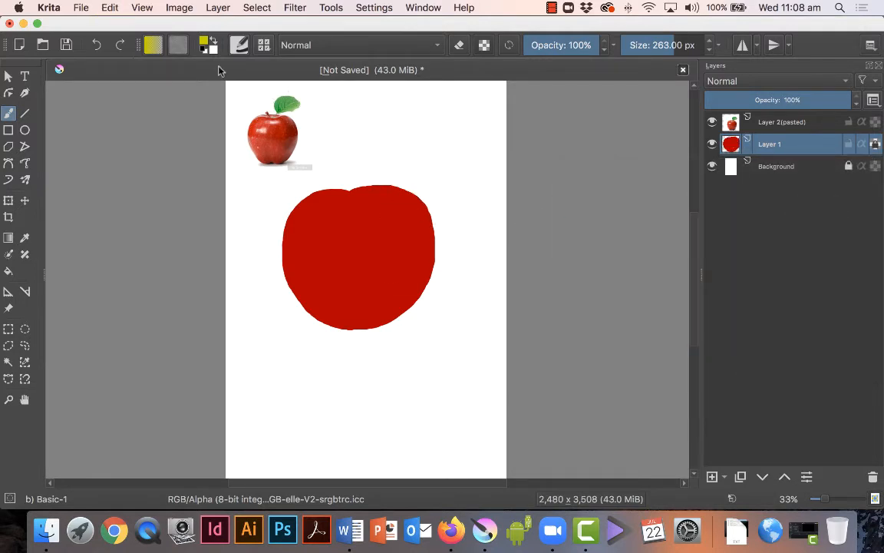
- Set the foreground colour to a light salmon pink
left_click(204, 43)
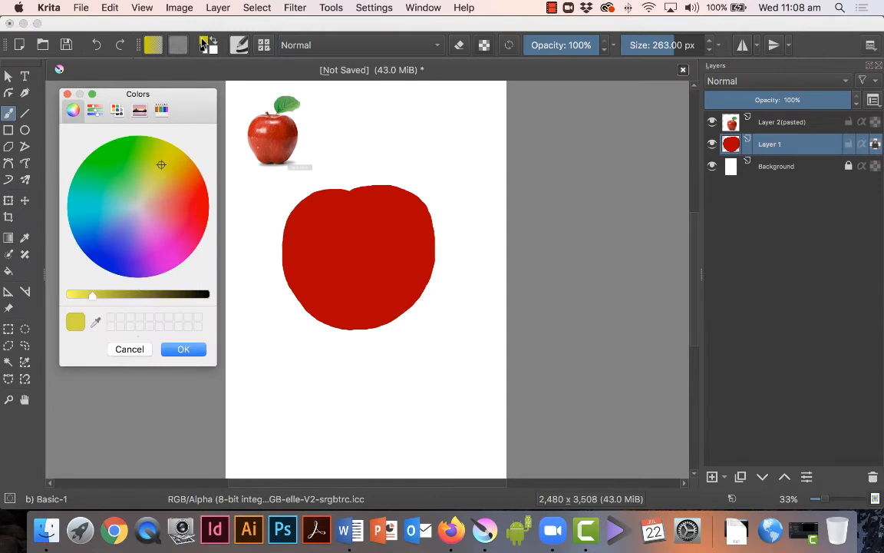
left_click(145, 200)
left_click_drag(145, 202, 162, 211)
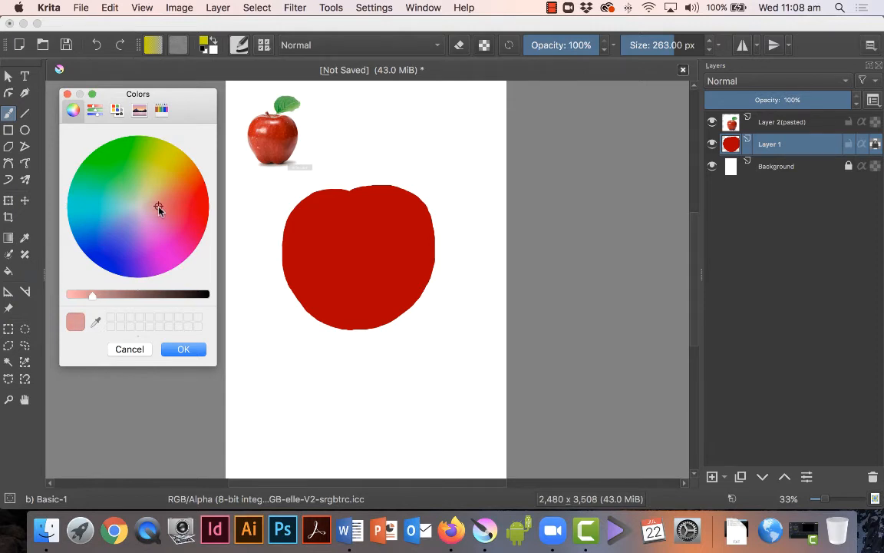
left_click(183, 348)
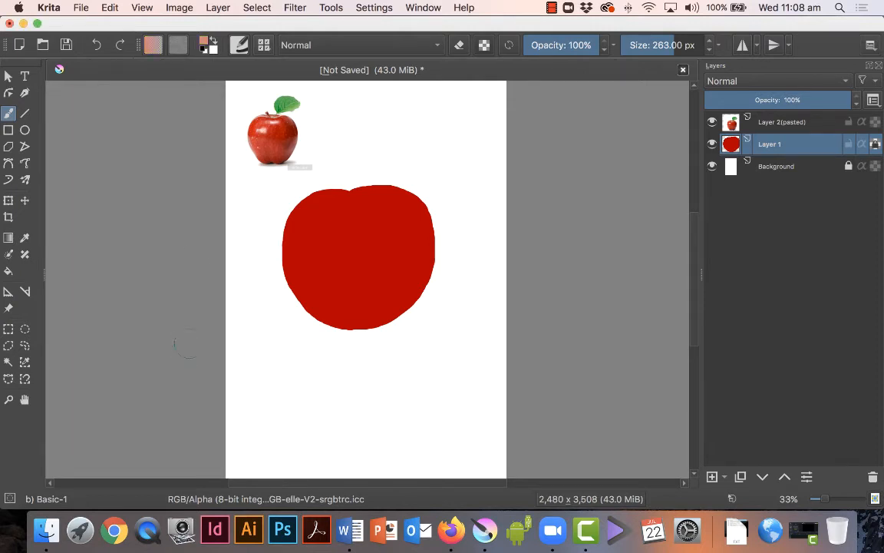
- Choose the b) Airbrush Soft brush preset
left_click(263, 45)
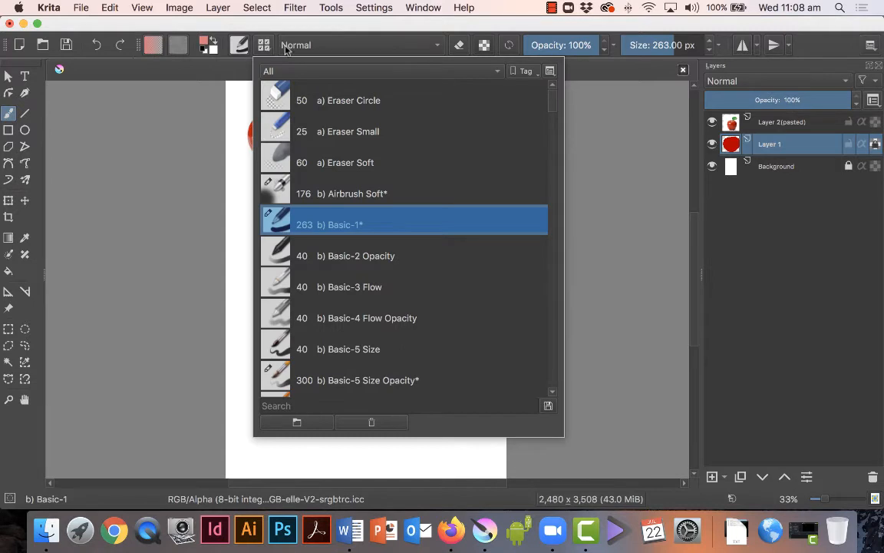
left_click(362, 198)
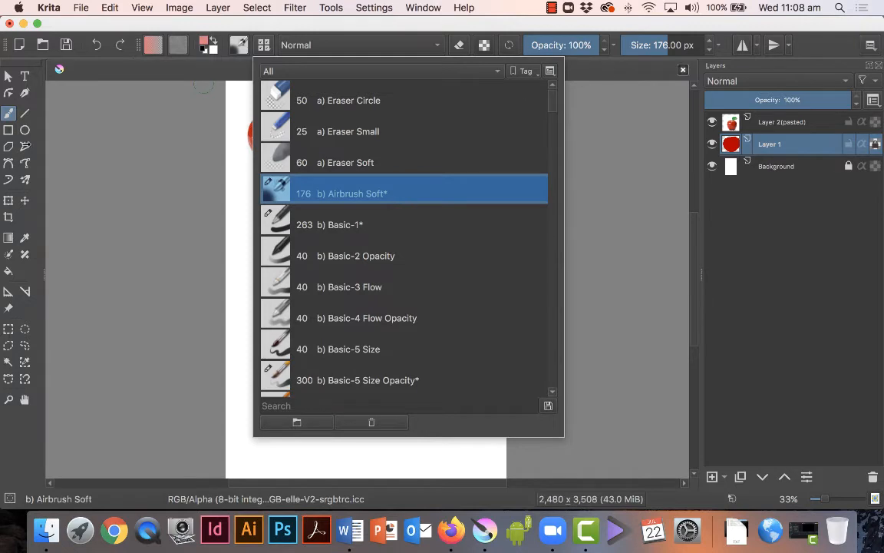
left_click(203, 85)
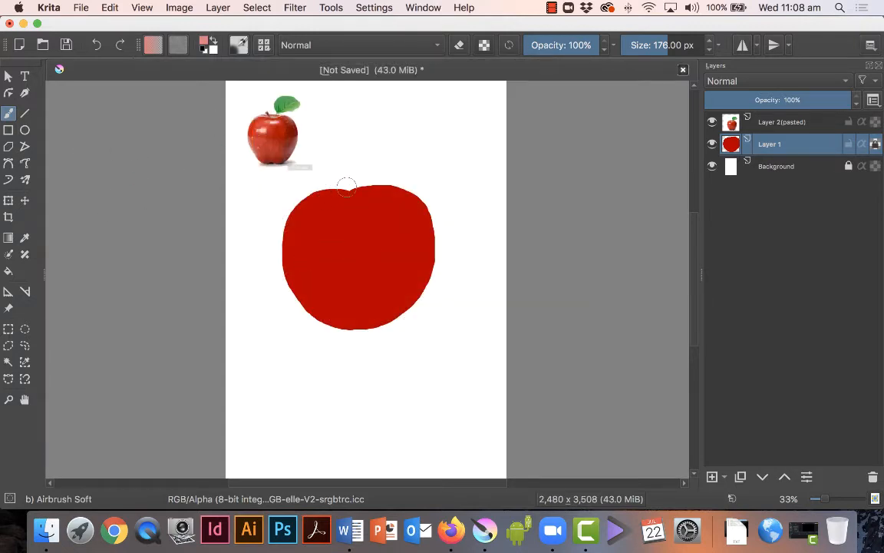
- Try narrow pink airbrush highlights down the left side of the apple, undoing each stroke
left_click_drag(326, 192, 296, 280)
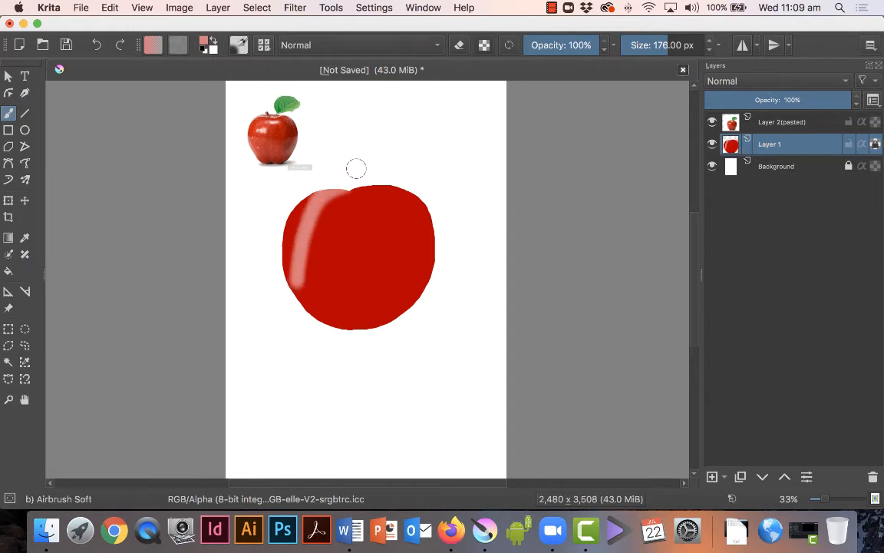
key("ctrl+z")
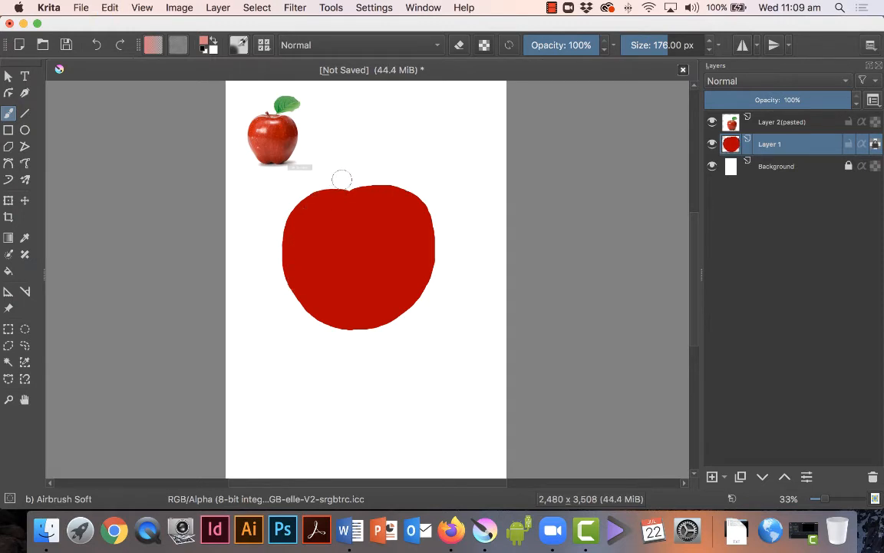
left_click_drag(342, 180, 314, 304)
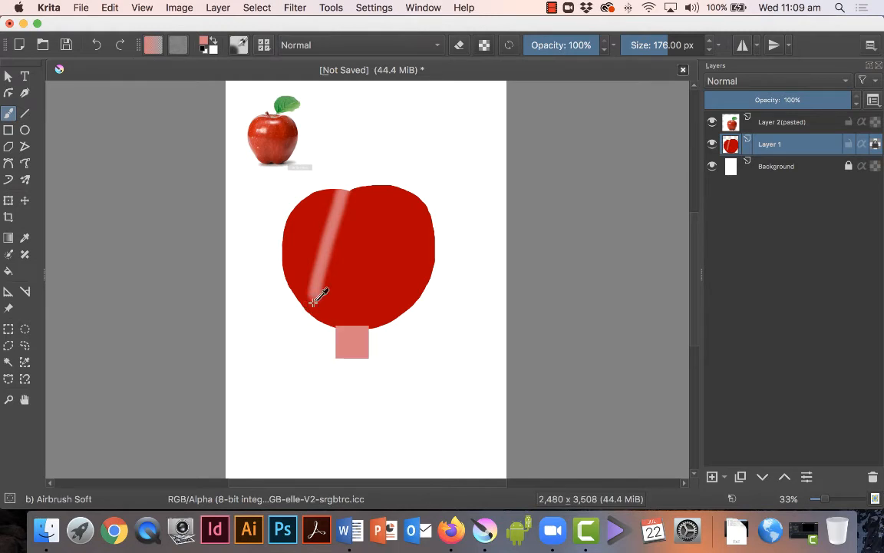
key("ctrl+z")
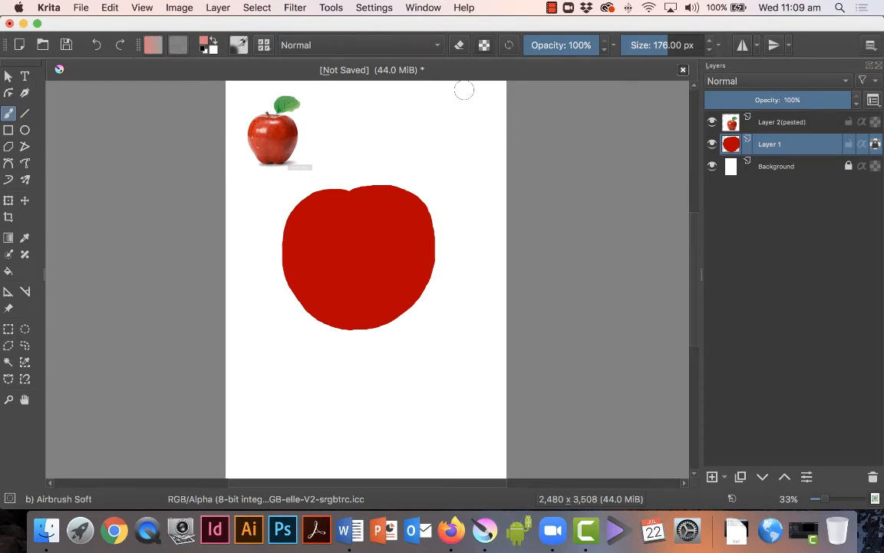
- Set the airbrush opacity to 33% and enlarge its size to 576 px
mouse_move(541, 45)
left_mouse_down()
mouse_move(572, 46)
mouse_move(548, 48)
left_mouse_up()
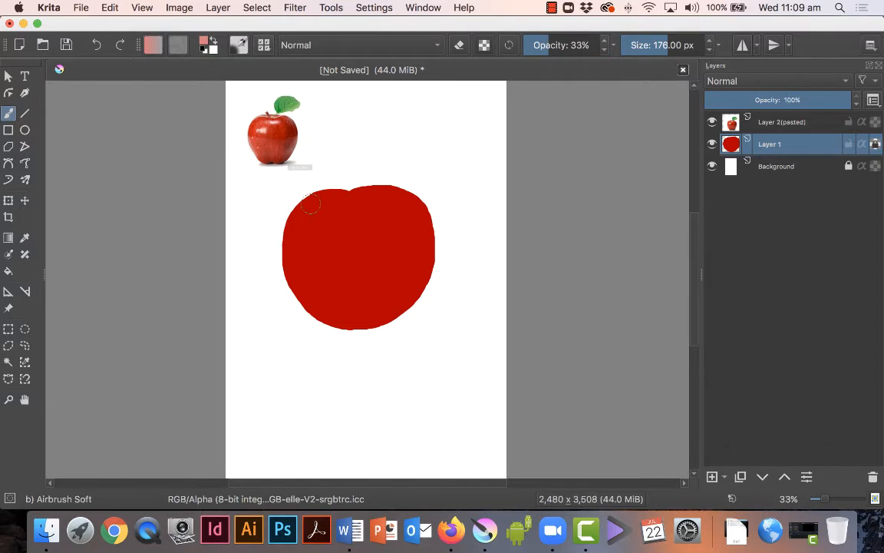
key("bracketright")
key("bracketright")
key("bracketright")
key("bracketright")
key("bracketright")
key("bracketright")
key("bracketright")
key("bracketright")
key("bracketright")
key("bracketright")
key("bracketright")
key("bracketright")
key("bracketright")
key("bracketright")
key("bracketright")
key("bracketright")
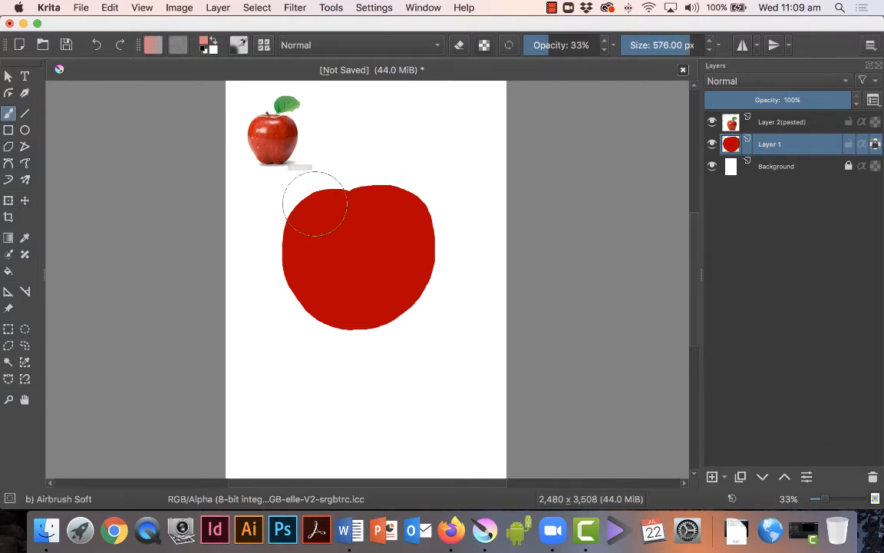
- Airbrush a soft pink highlight over the left half of the apple from top to bottom
mouse_move(331, 203)
left_mouse_down()
mouse_move(295, 237)
mouse_move(321, 199)
mouse_move(306, 204)
mouse_move(280, 303)
mouse_move(338, 180)
mouse_move(290, 316)
left_mouse_up()
mouse_move(352, 168)
left_mouse_down()
mouse_move(297, 336)
mouse_move(365, 189)
mouse_move(328, 339)
left_mouse_up()
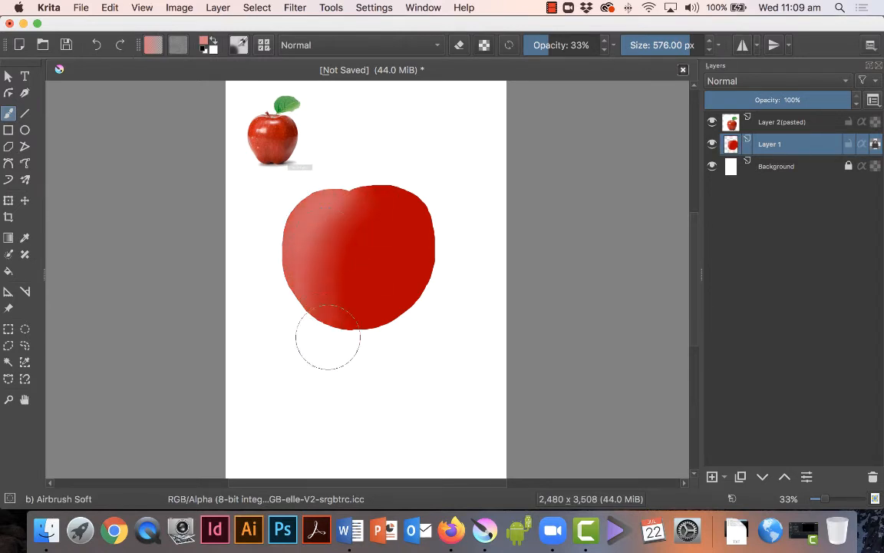
mouse_move(292, 254)
left_mouse_down()
mouse_move(249, 322)
mouse_move(316, 194)
mouse_move(277, 360)
mouse_move(340, 221)
mouse_move(324, 371)
left_mouse_up()
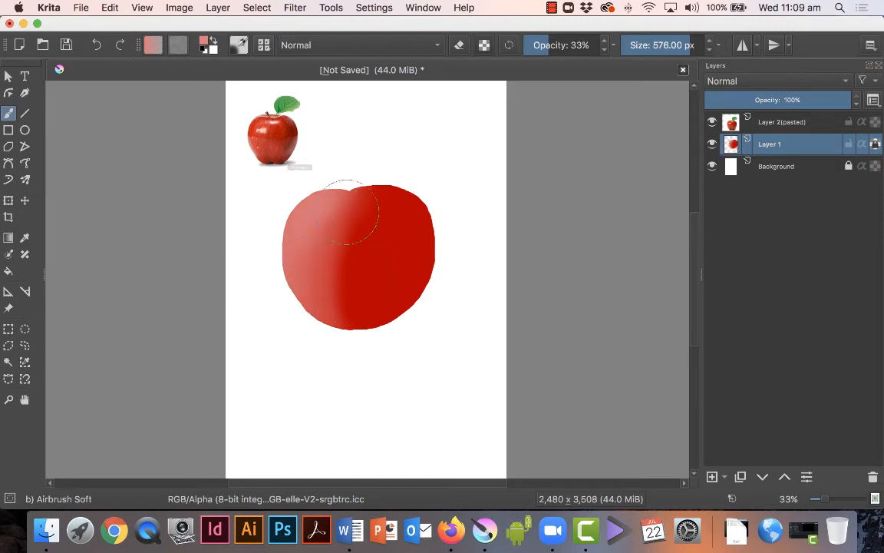
left_click_drag(353, 179, 325, 330)
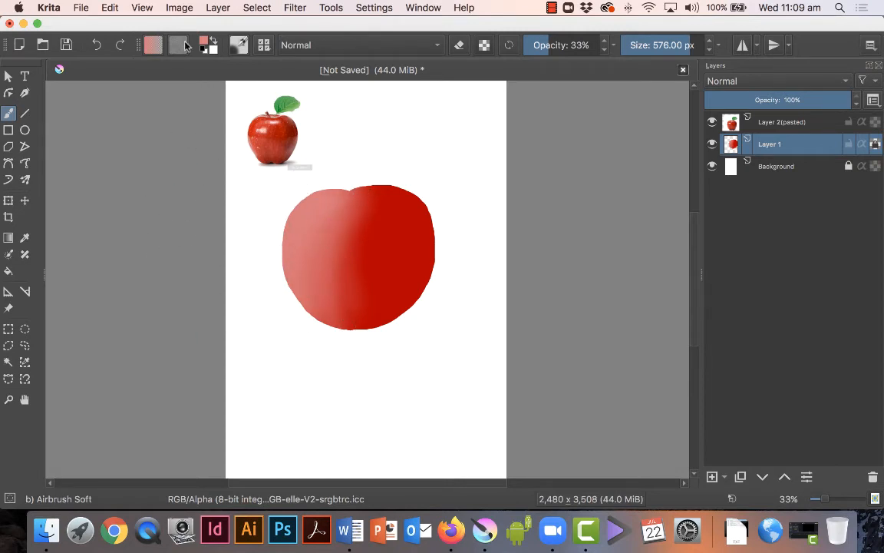
- Set the brush's foreground colour to a golden yellow
left_click(204, 43)
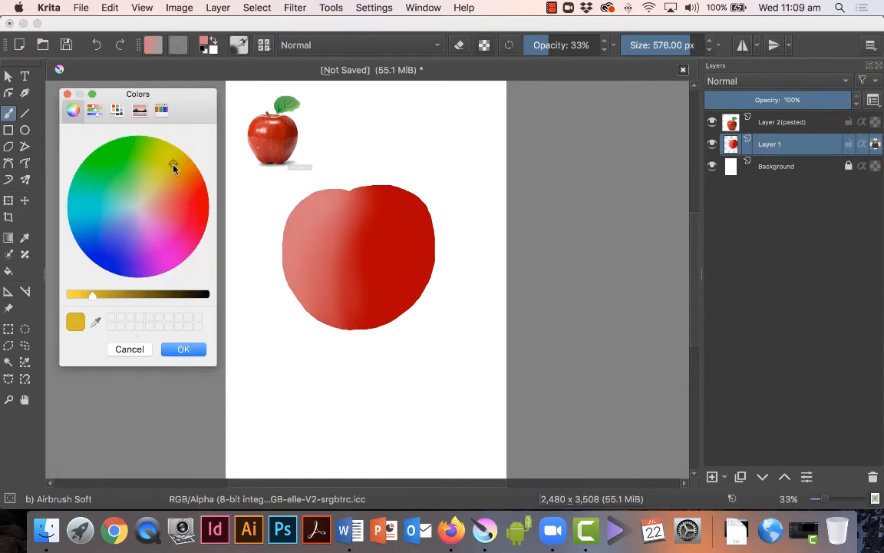
left_click(184, 350)
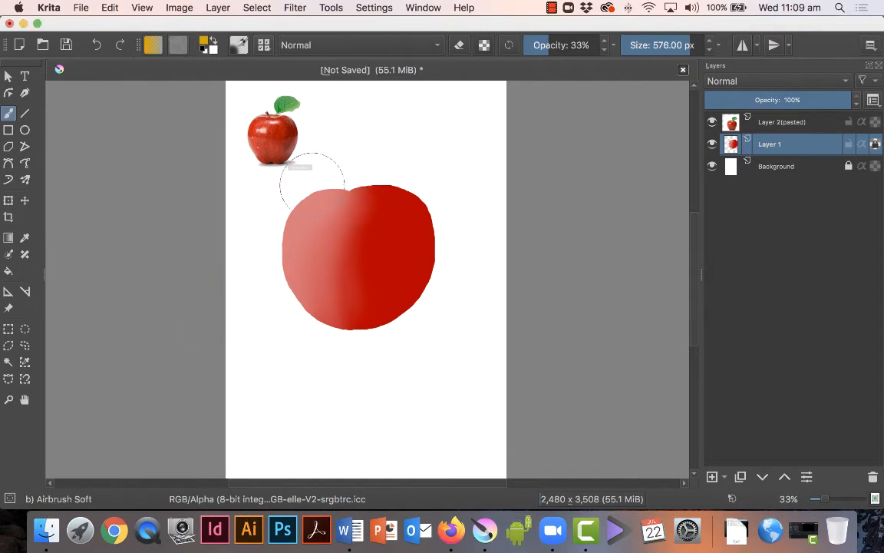
- Try golden yellow airbrush strokes over the apple's left half at 33% and 15% opacity, undoing them each time
mouse_move(312, 185)
left_mouse_down()
mouse_move(279, 281)
mouse_move(340, 186)
mouse_move(311, 218)
mouse_move(305, 331)
mouse_move(329, 212)
mouse_move(256, 259)
left_mouse_up()
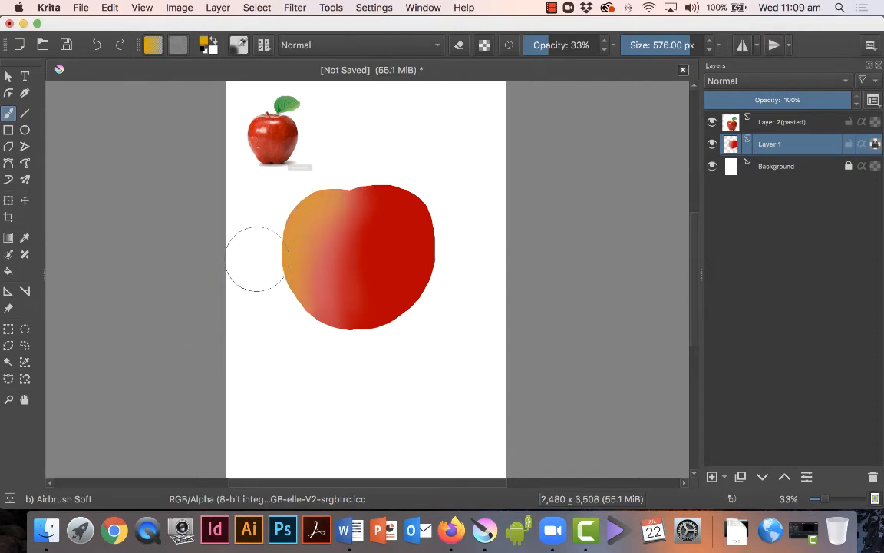
key("ctrl+z")
key("ctrl+z")
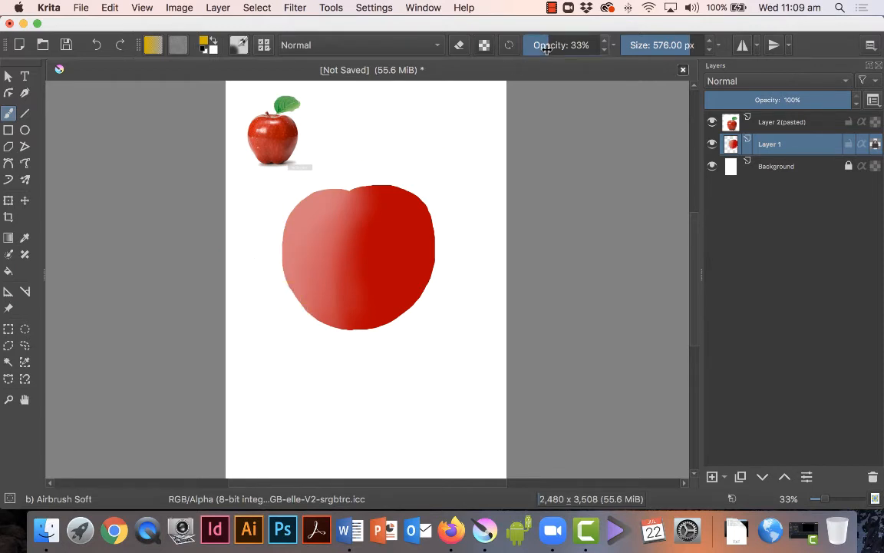
left_click_drag(552, 49, 535, 49)
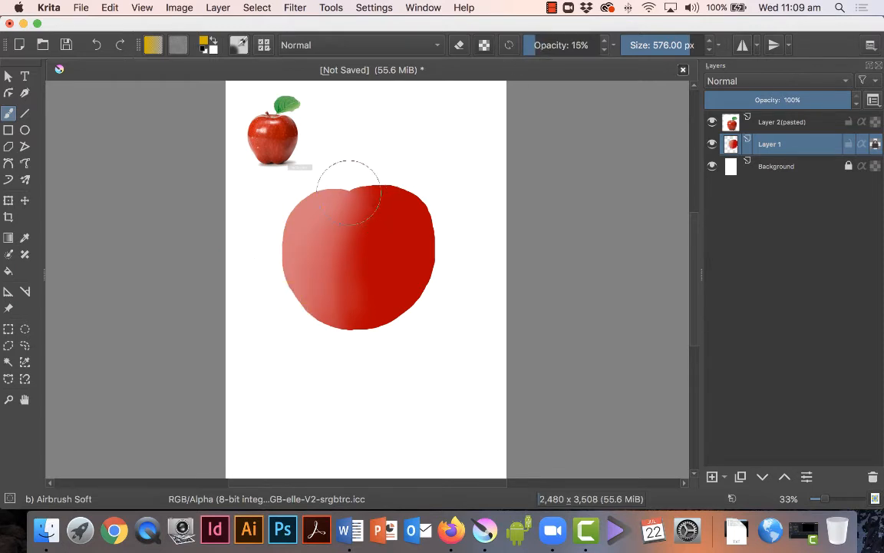
mouse_move(349, 191)
left_mouse_down()
mouse_move(285, 231)
mouse_move(294, 247)
mouse_move(369, 182)
mouse_move(296, 261)
mouse_move(295, 326)
mouse_move(340, 187)
mouse_move(321, 208)
mouse_move(315, 356)
mouse_move(349, 184)
mouse_move(362, 364)
left_mouse_up()
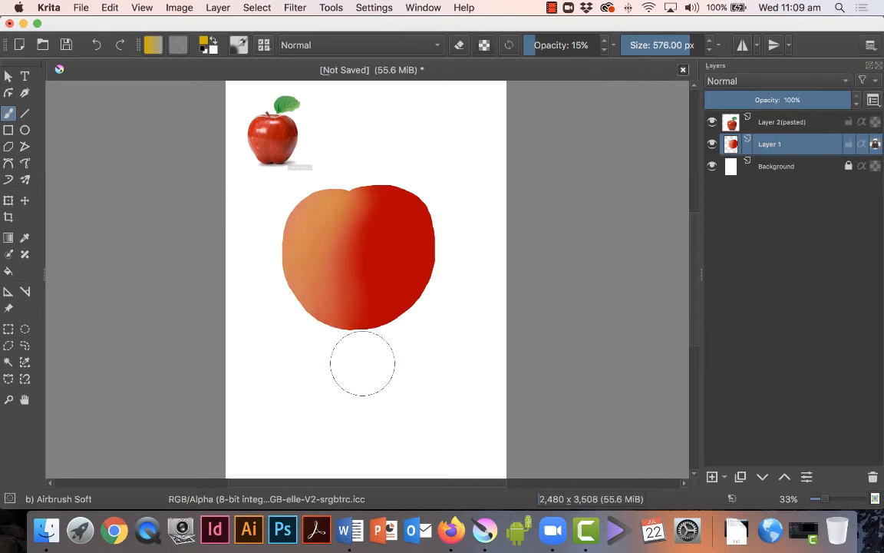
key("ctrl+z")
key("ctrl+z")
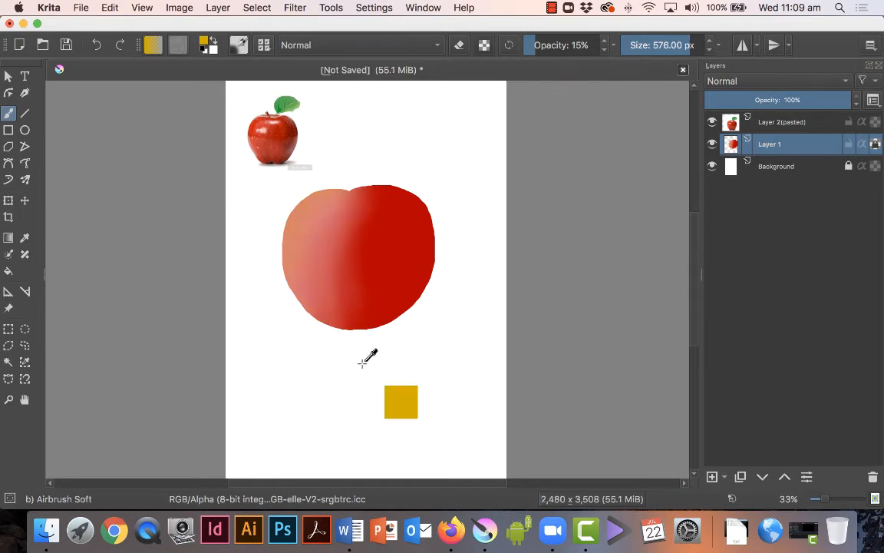
- Lower the airbrush opacity to 10% and build up golden yellow over the left half of the large apple
left_click_drag(529, 48, 530, 49)
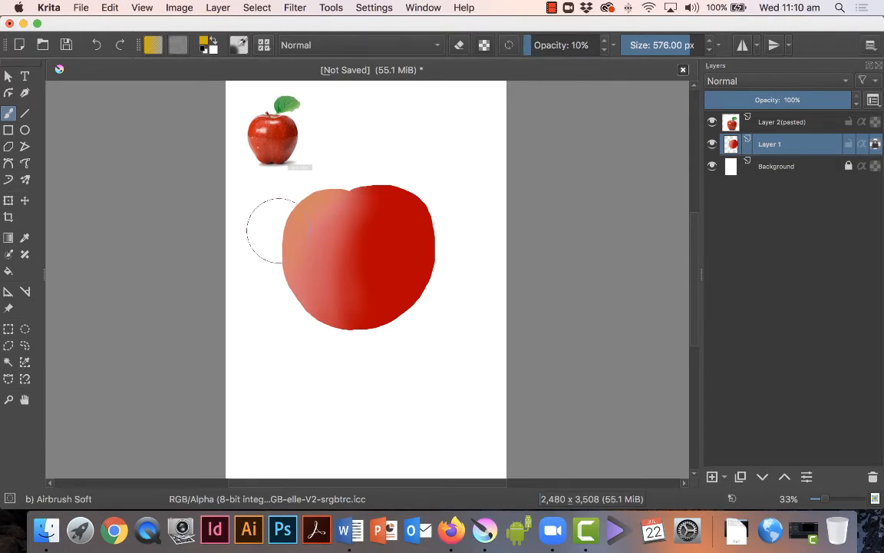
mouse_move(374, 165)
left_mouse_down()
mouse_move(353, 221)
mouse_move(353, 349)
mouse_move(352, 198)
mouse_move(323, 209)
mouse_move(332, 372)
mouse_move(330, 278)
mouse_move(368, 186)
mouse_move(354, 362)
left_mouse_up()
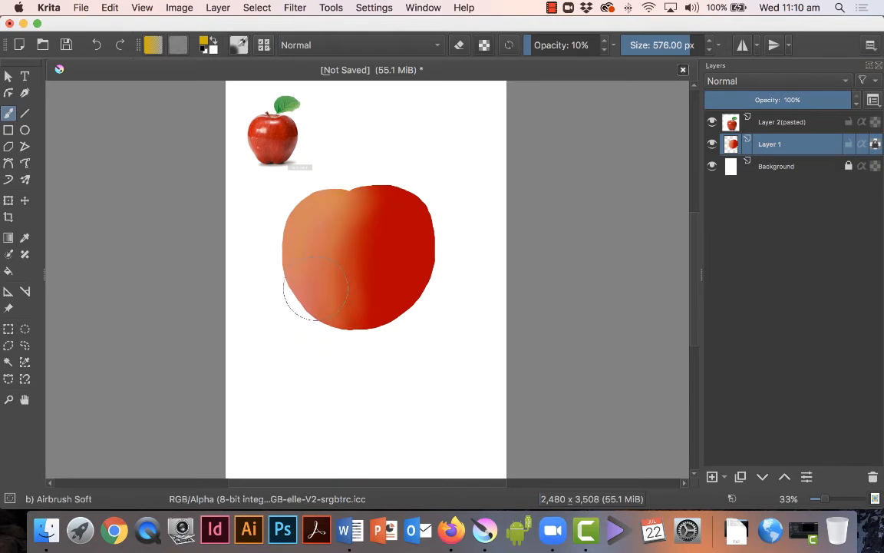
- Choose a dark blue foreground colour and airbrush a shadow along the right side of the large apple
left_click(204, 44)
left_click(200, 227)
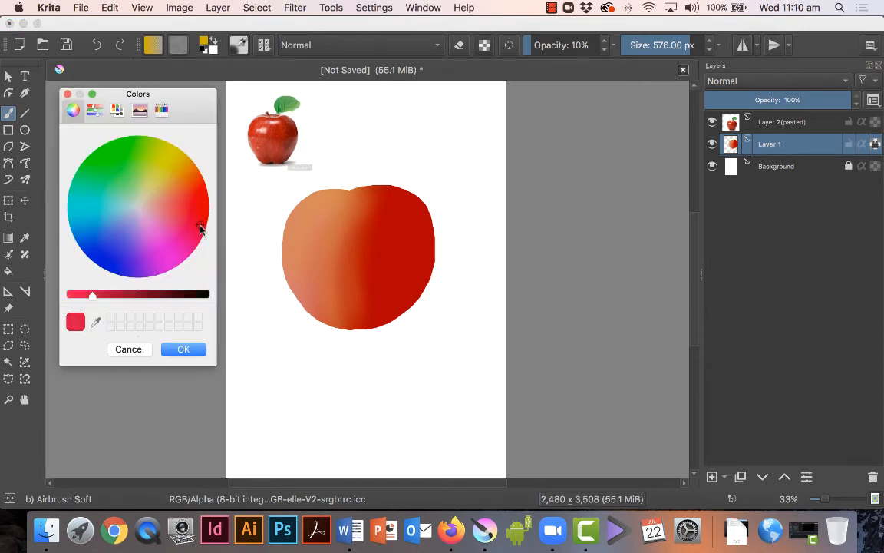
mouse_move(199, 236)
left_mouse_down()
mouse_move(172, 258)
mouse_move(123, 274)
mouse_move(141, 296)
mouse_move(125, 297)
left_mouse_up()
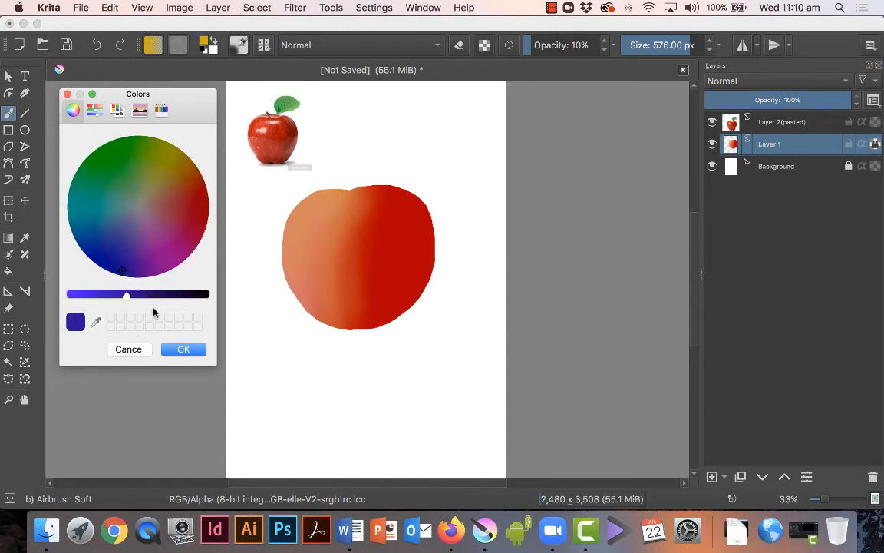
left_click(187, 349)
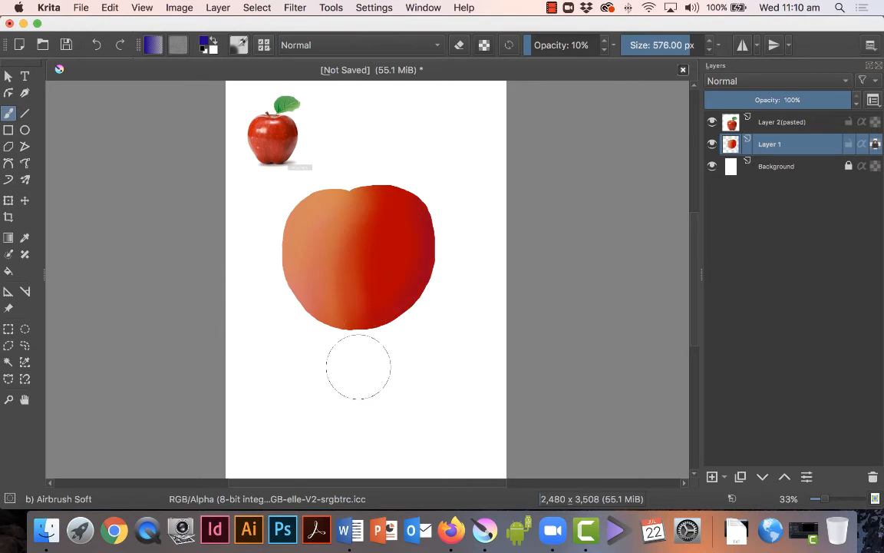
mouse_move(428, 282)
left_mouse_down()
mouse_move(423, 180)
mouse_move(362, 304)
mouse_move(406, 277)
mouse_move(409, 230)
mouse_move(359, 315)
mouse_move(402, 227)
mouse_move(440, 190)
mouse_move(361, 388)
mouse_move(408, 184)
mouse_move(347, 351)
mouse_move(399, 257)
mouse_move(250, 398)
mouse_move(440, 215)
mouse_move(313, 414)
left_mouse_up()
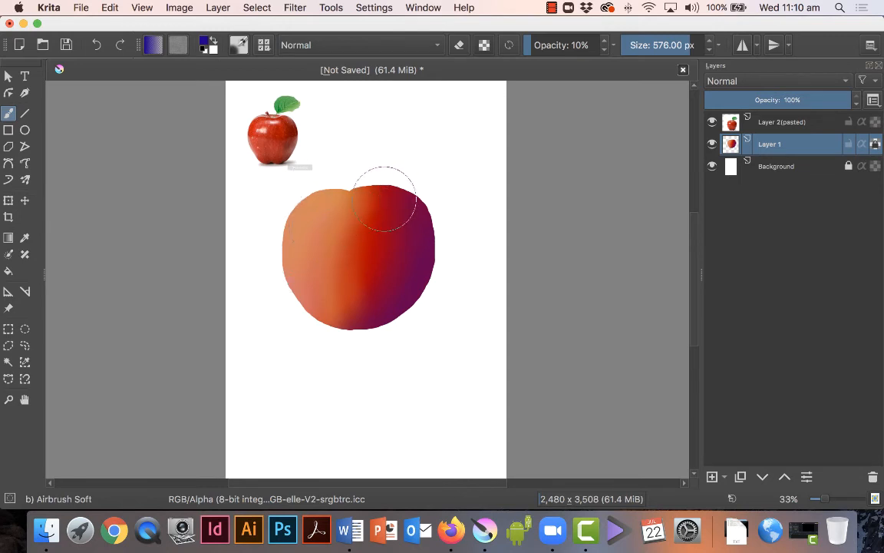
- Choose a bright cream foreground colour and airbrush a highlight down the left side of the large apple
left_click(206, 43)
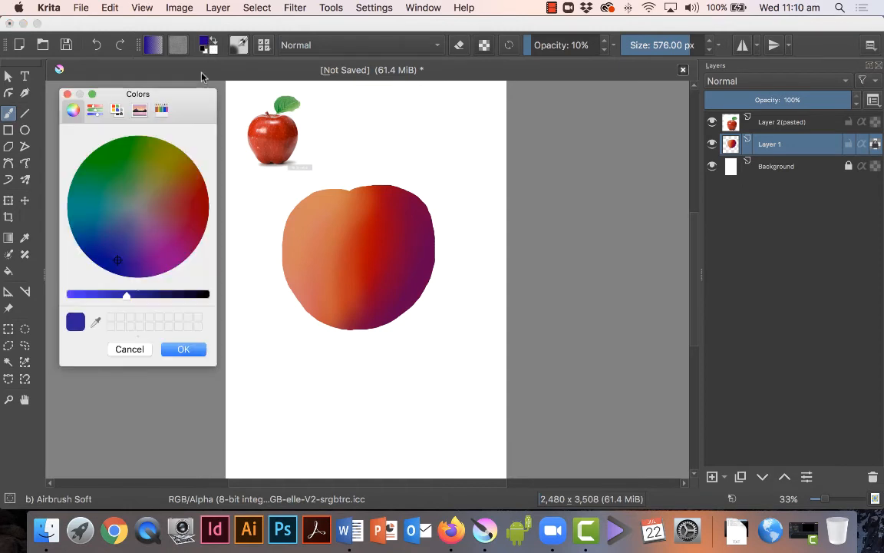
left_click_drag(126, 298, 83, 296)
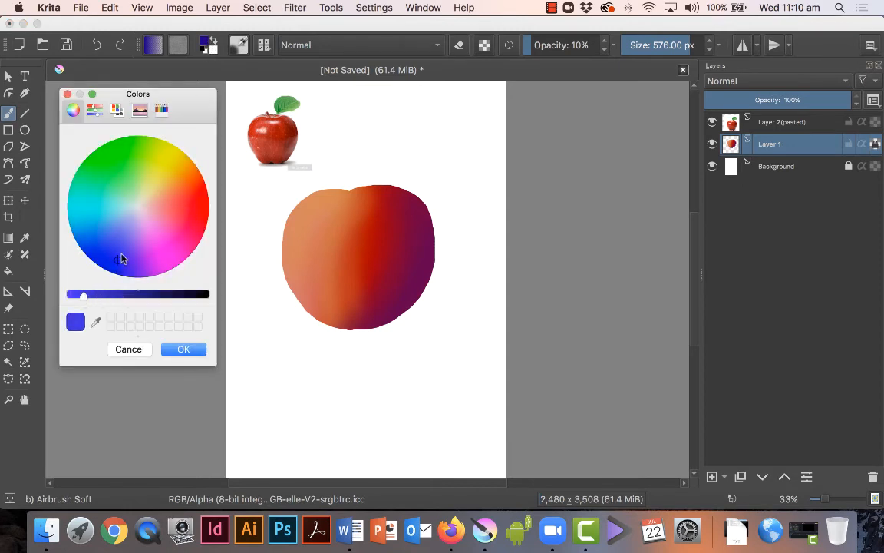
left_click(139, 206)
left_click(145, 201)
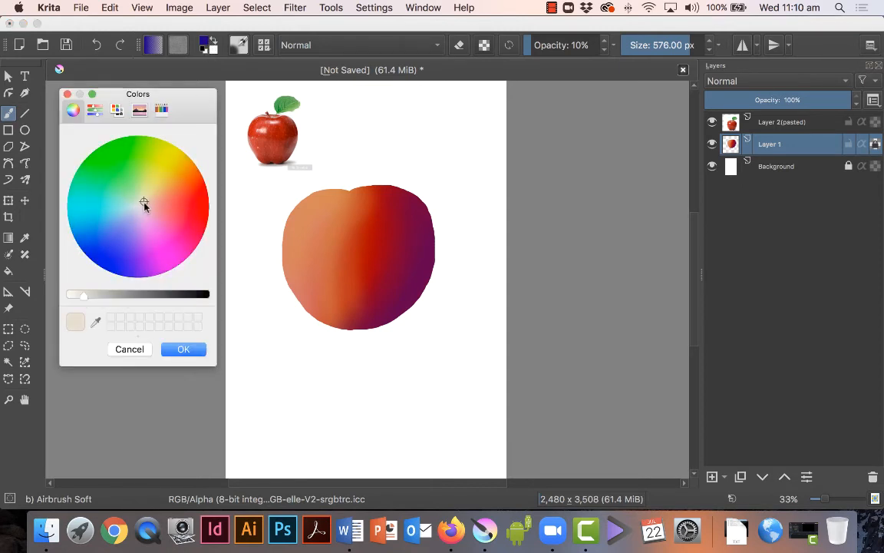
left_click(195, 349)
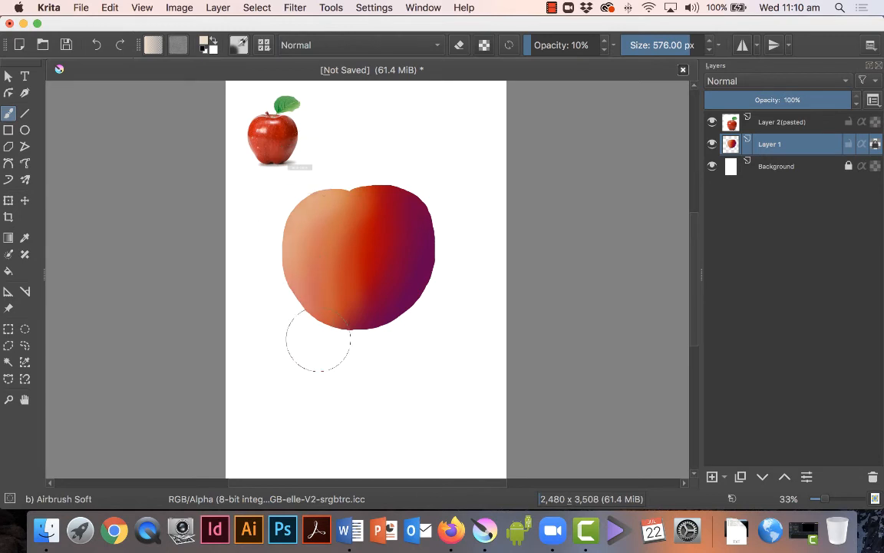
mouse_move(319, 339)
left_mouse_down()
mouse_move(328, 191)
mouse_move(298, 223)
mouse_move(325, 363)
mouse_move(369, 201)
mouse_move(326, 294)
mouse_move(355, 354)
mouse_move(302, 249)
left_mouse_up()
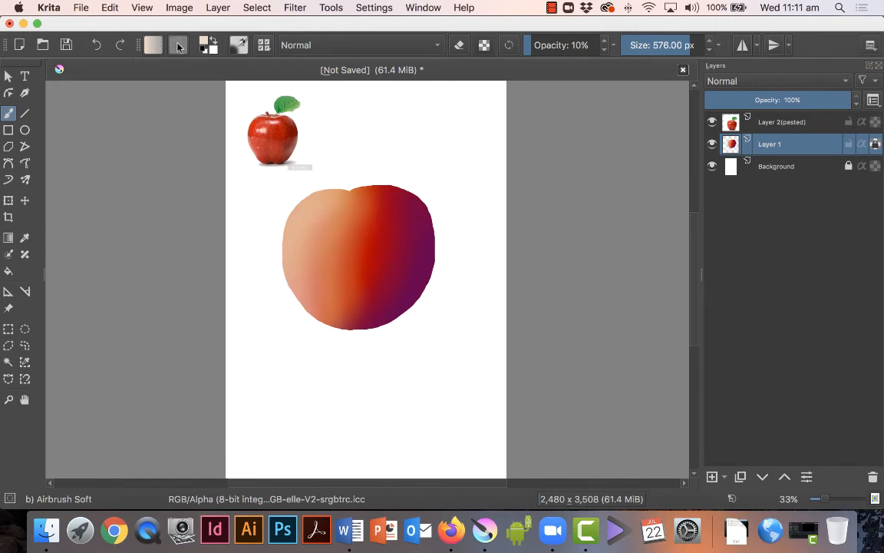
- Choose a bright green foreground colour and airbrush a green tint over the left and middle of the large apple
left_click(206, 42)
left_click(122, 159)
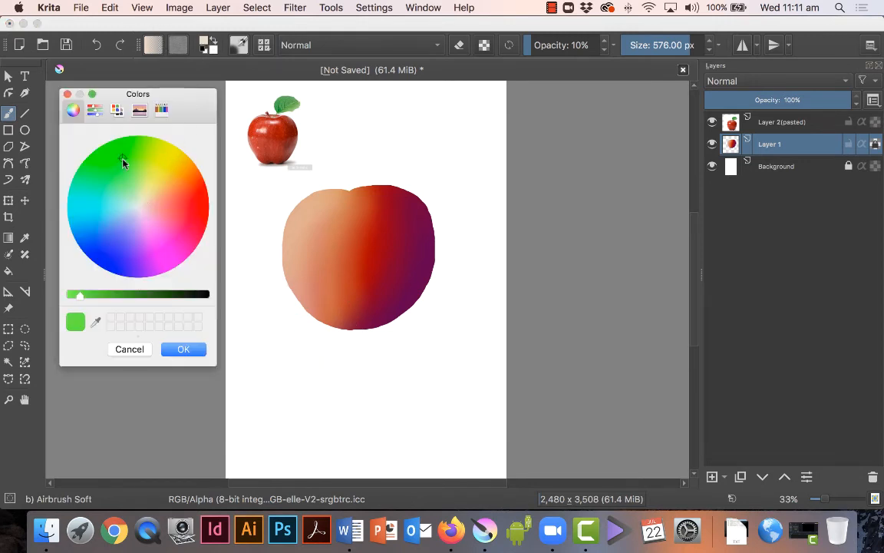
left_click(188, 349)
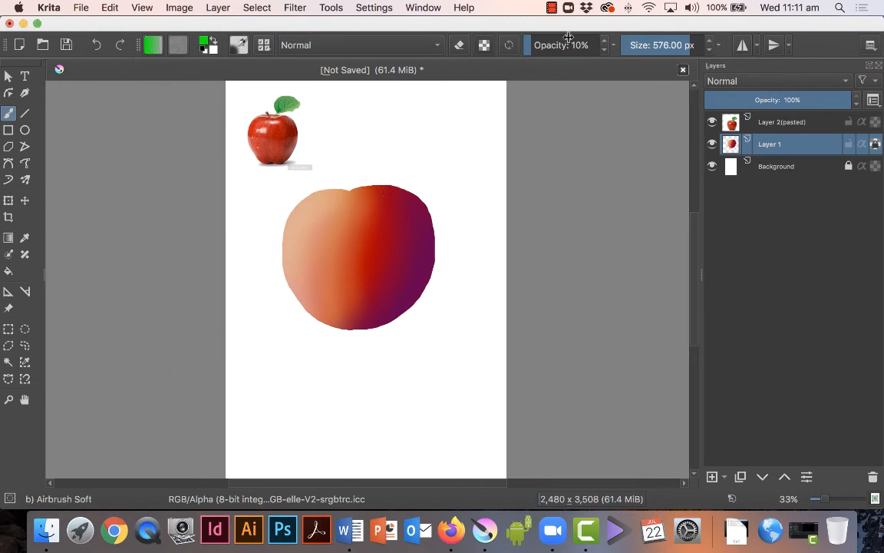
mouse_move(336, 187)
left_mouse_down()
mouse_move(293, 262)
mouse_move(318, 204)
mouse_move(357, 169)
mouse_move(317, 249)
mouse_move(327, 330)
mouse_move(395, 175)
mouse_move(370, 214)
mouse_move(352, 343)
mouse_move(358, 176)
mouse_move(327, 310)
mouse_move(361, 283)
mouse_move(389, 200)
mouse_move(348, 331)
mouse_move(343, 284)
mouse_move(354, 197)
mouse_move(350, 380)
mouse_move(371, 390)
mouse_move(296, 332)
mouse_move(311, 194)
mouse_move(346, 188)
mouse_move(388, 241)
mouse_move(379, 274)
left_mouse_up()
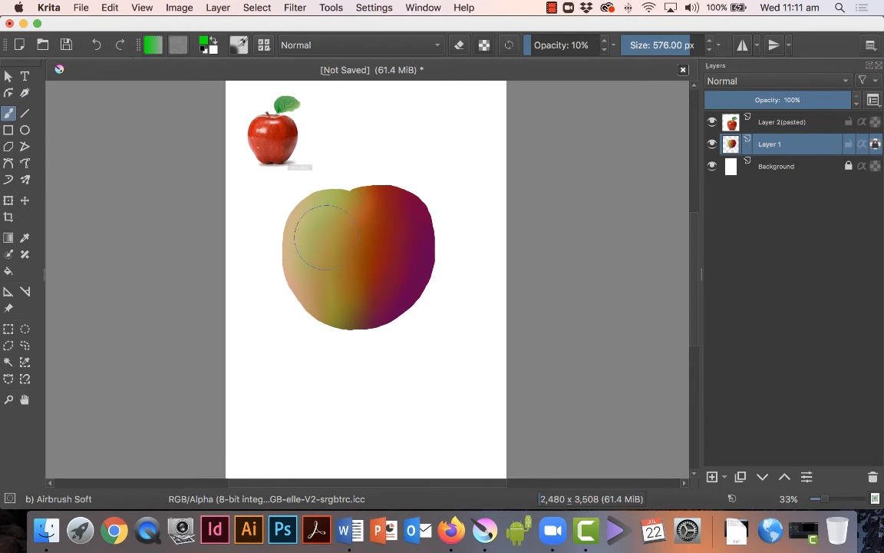
- Sample a dark red from the reference apple and airbrush it over the green-tinted area of the large apple
left_click(204, 46)
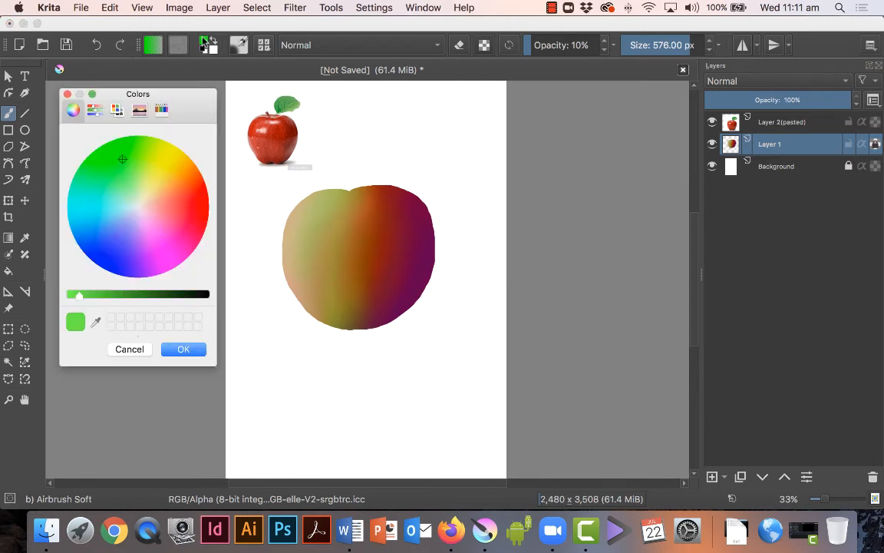
left_click(137, 349)
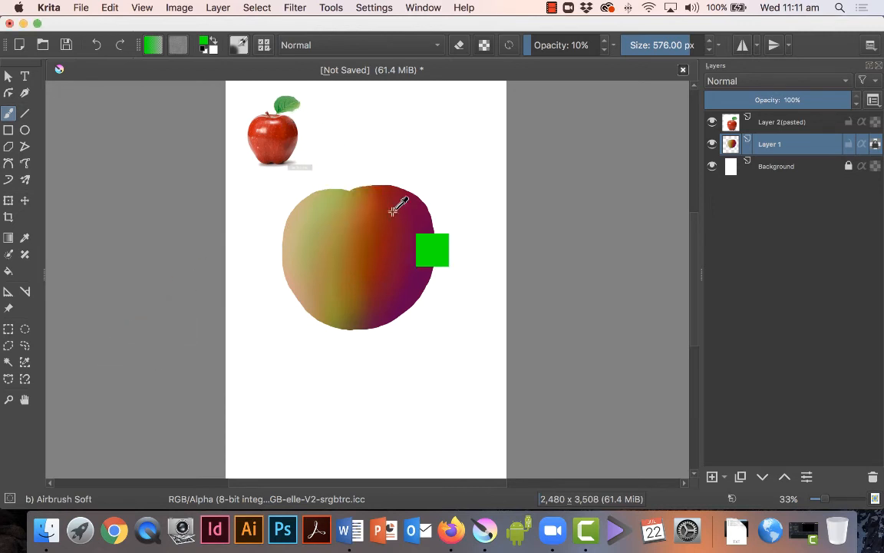
left_click(281, 129, "ctrl")
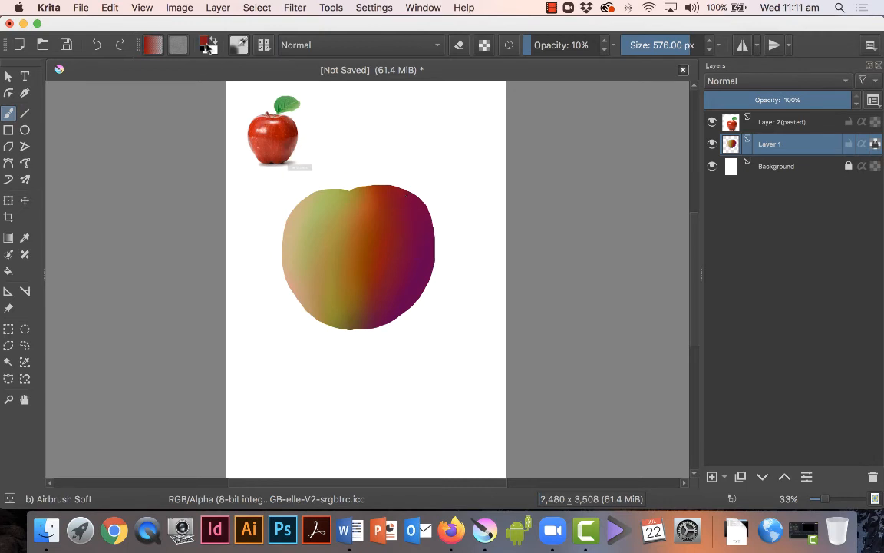
left_click(205, 46)
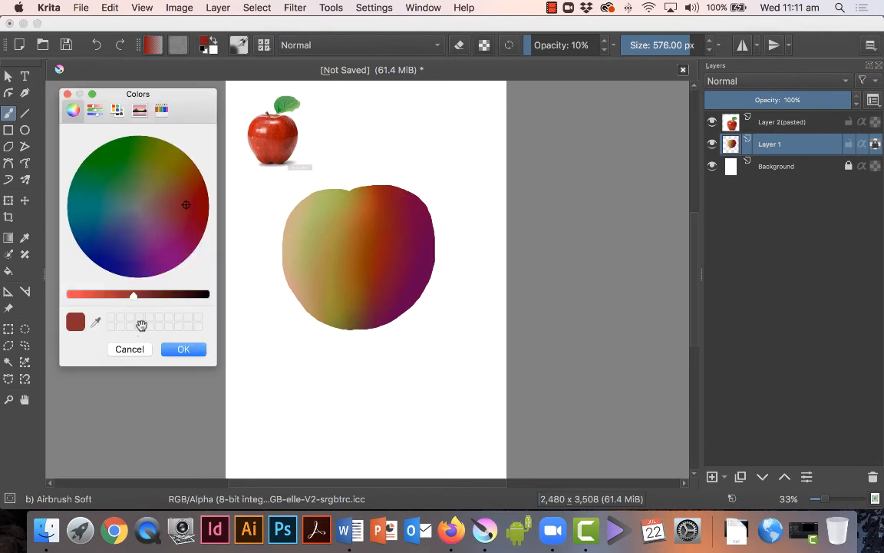
left_click(132, 352)
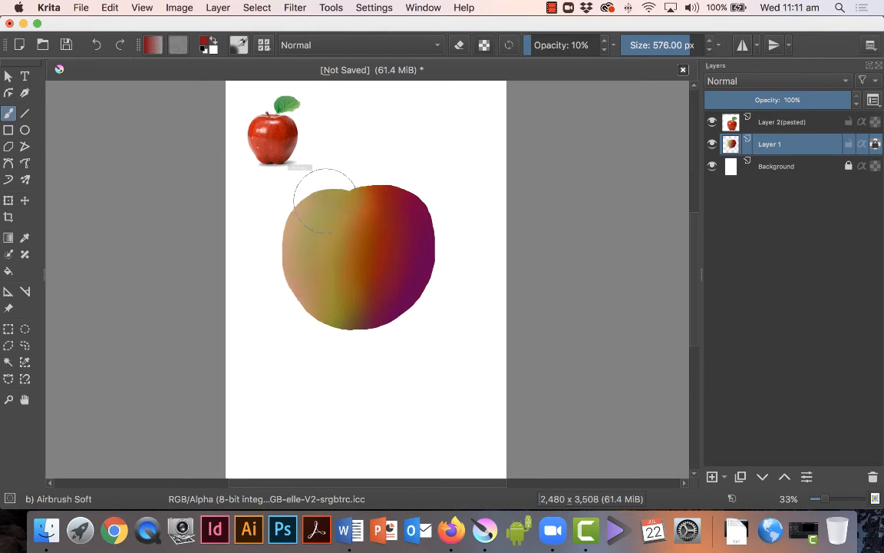
mouse_move(375, 345)
left_mouse_down()
mouse_move(370, 188)
mouse_move(352, 326)
mouse_move(388, 336)
mouse_move(361, 328)
left_mouse_up()
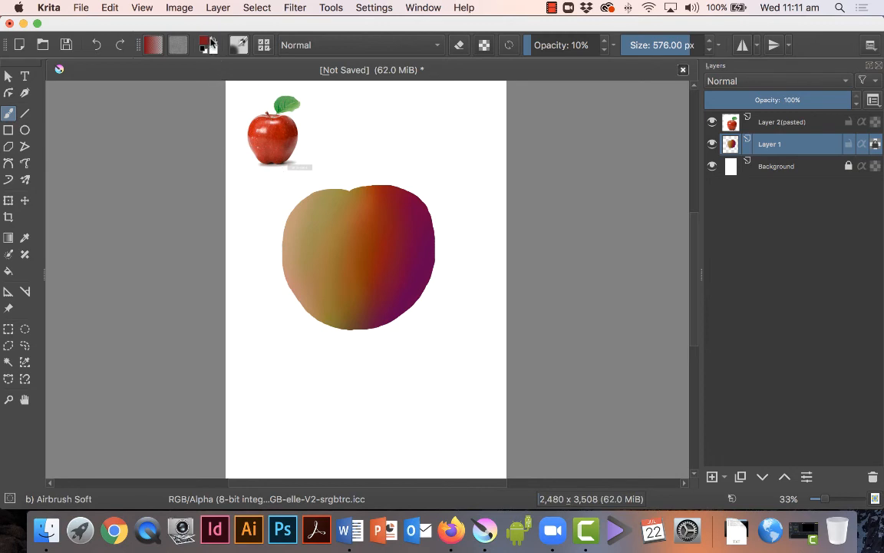
- Swap to the white background colour and airbrush vertical highlight strokes down the left half of the large apple
left_click(212, 40)
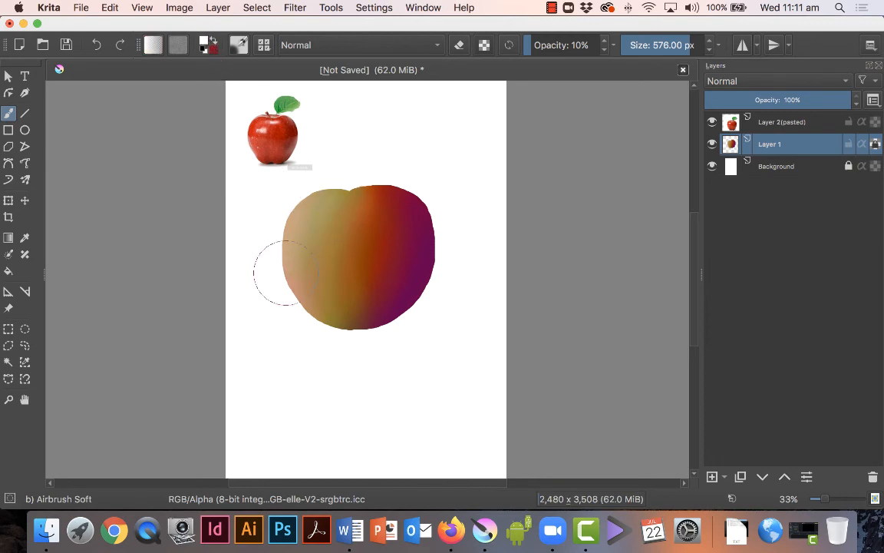
left_click_drag(319, 191, 291, 309)
left_click_drag(340, 190, 325, 331)
left_click_drag(348, 209, 347, 324)
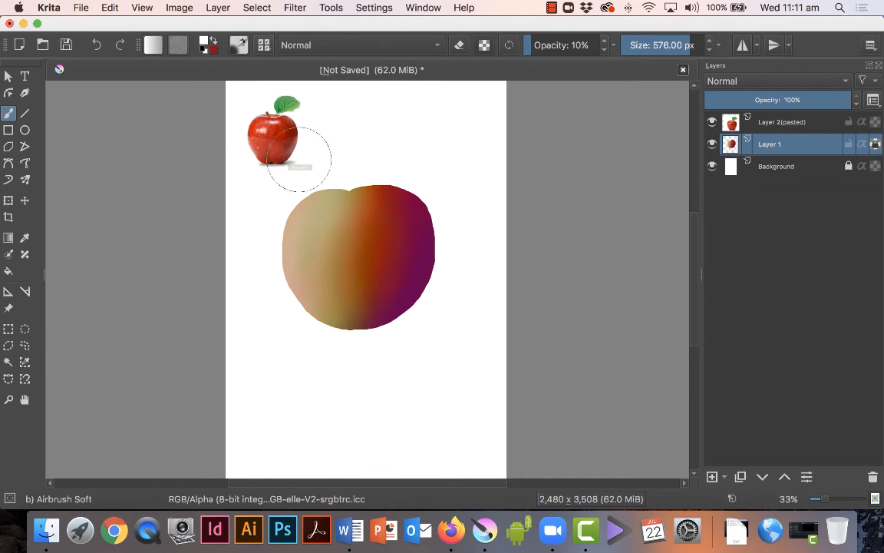
- Sample red from the reference apple and airbrush it over the middle and lower left of the large apple
left_click(274, 135, "ctrl")
left_click_drag(348, 218, 314, 300)
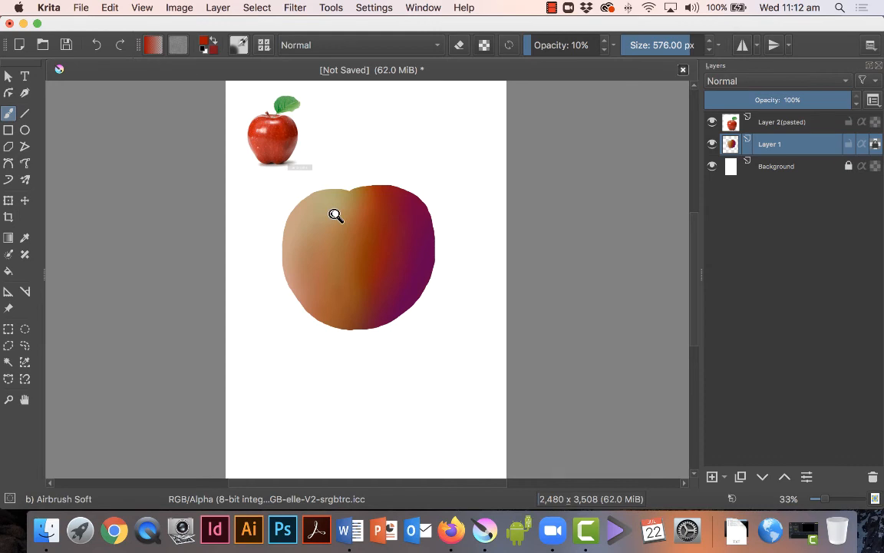
left_click_drag(335, 215, 305, 250)
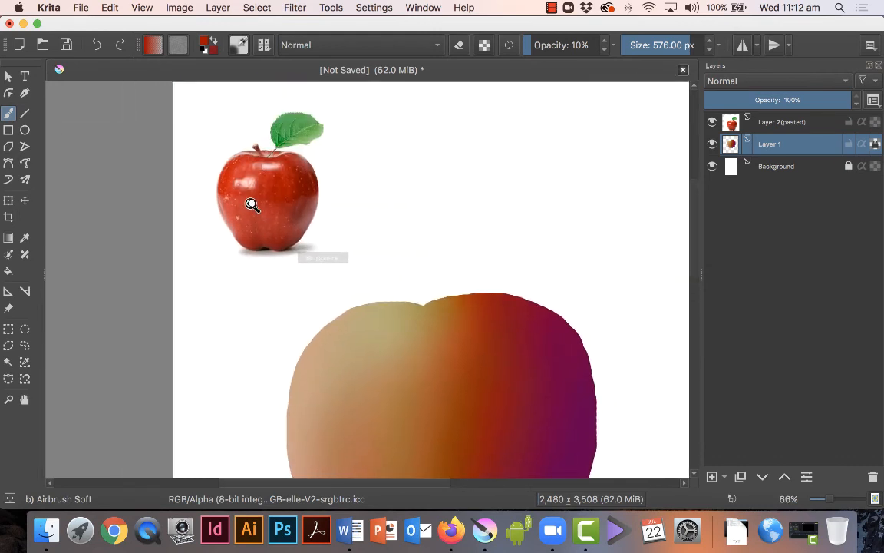
left_click_drag(250, 203, 263, 246)
left_click_drag(379, 355, 358, 320)
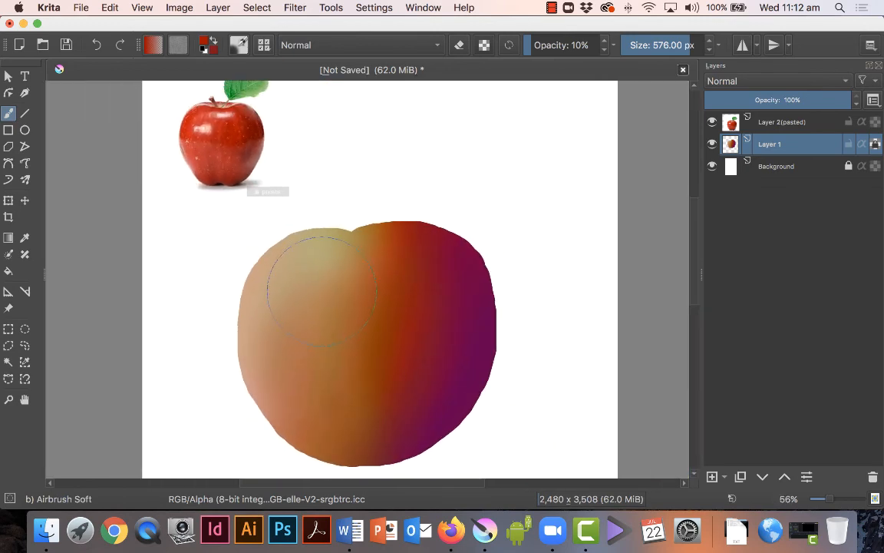
- Set the foreground colour to a bright, pale cream
left_click(206, 44)
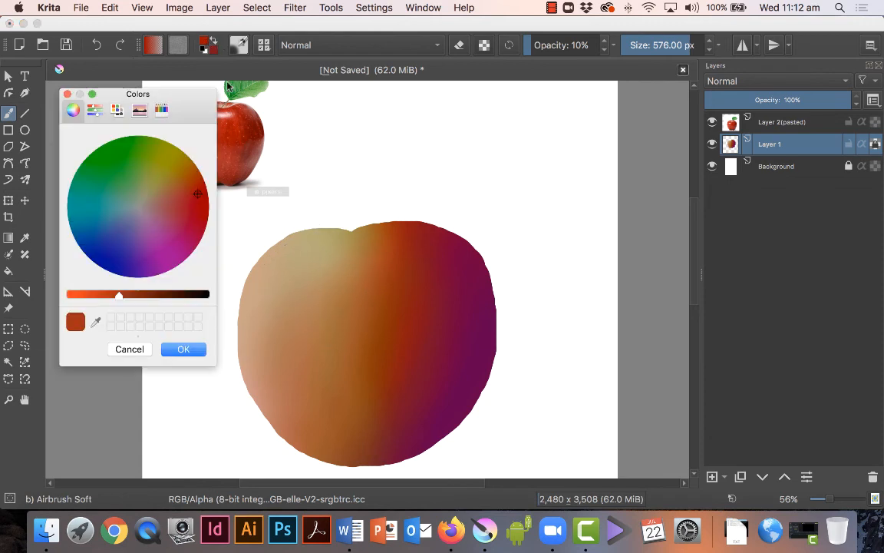
left_click_drag(119, 299, 80, 297)
left_click(142, 200)
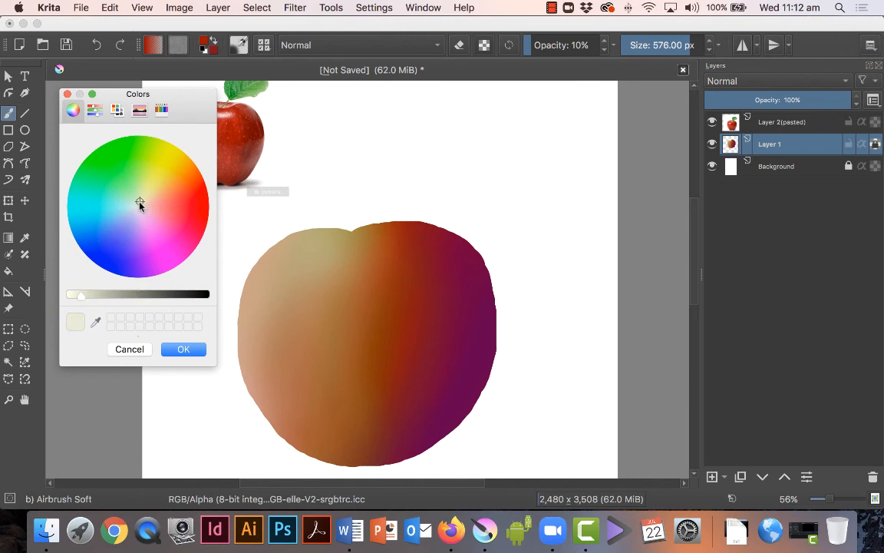
left_click(183, 348)
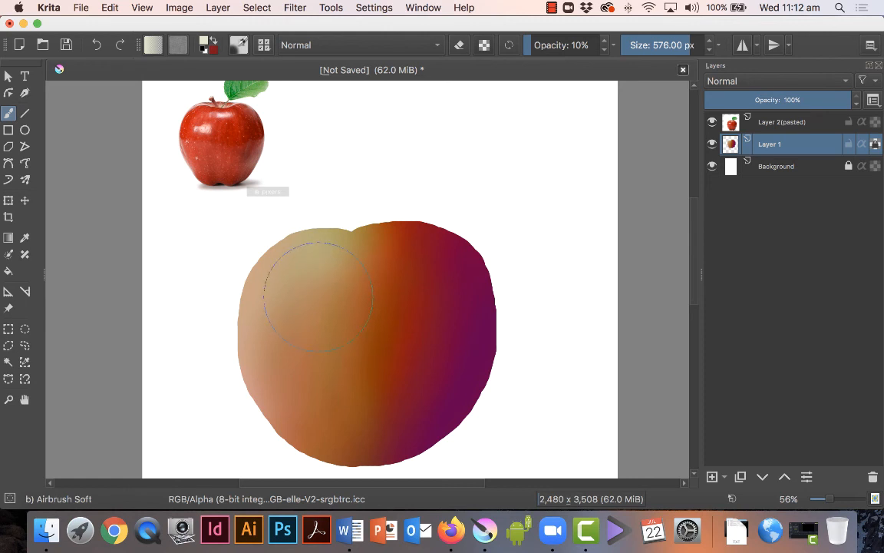
- Build a soft cream highlight on the upper left of the large apple, reducing the brush size through 444 px to 201 px between dabs
key("bracketleft")
key("bracketleft")
key("bracketleft")
key("bracketleft")
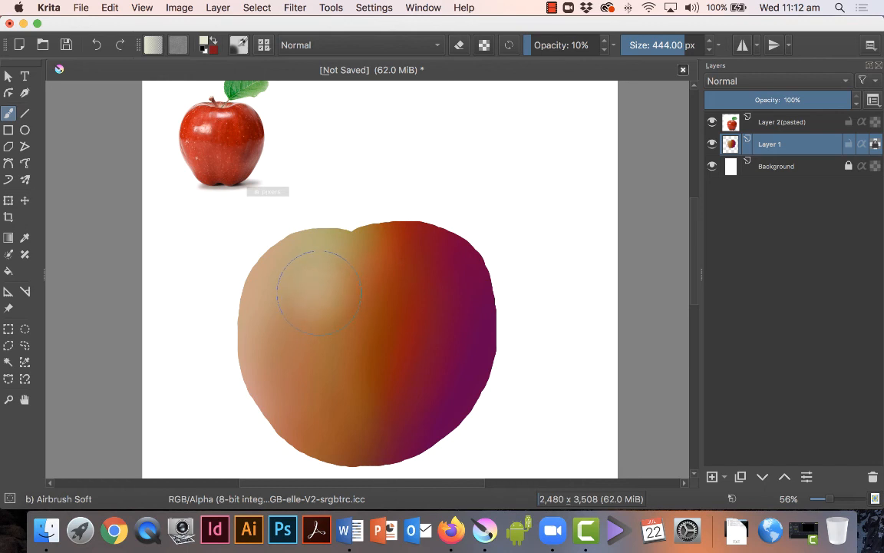
key("bracketleft")
key("bracketleft")
key("bracketleft")
key("bracketleft")
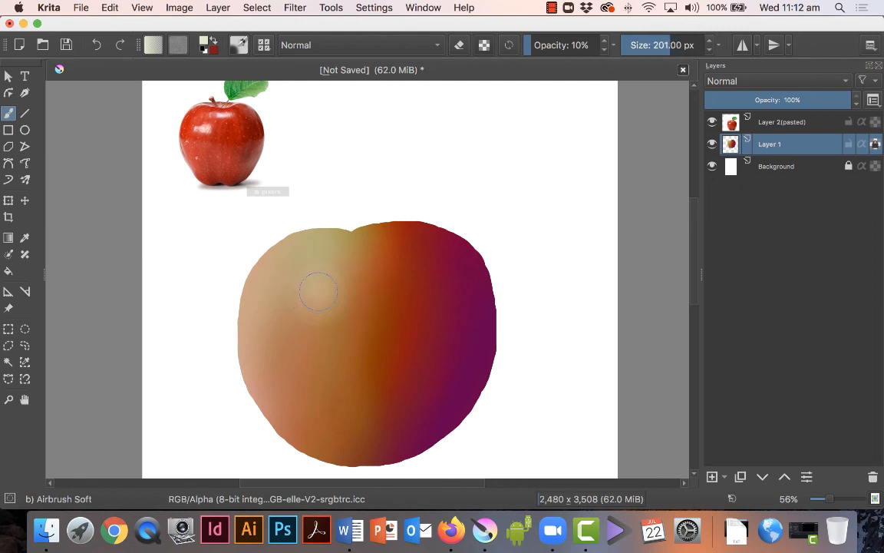
- Brighten the centre of the upper-left highlight with cream dabs at 103 px, 68 px and a still smaller brush size
key("bracketleft")
key("bracketleft")
key("bracketleft")
key("bracketleft")
key("bracketleft")
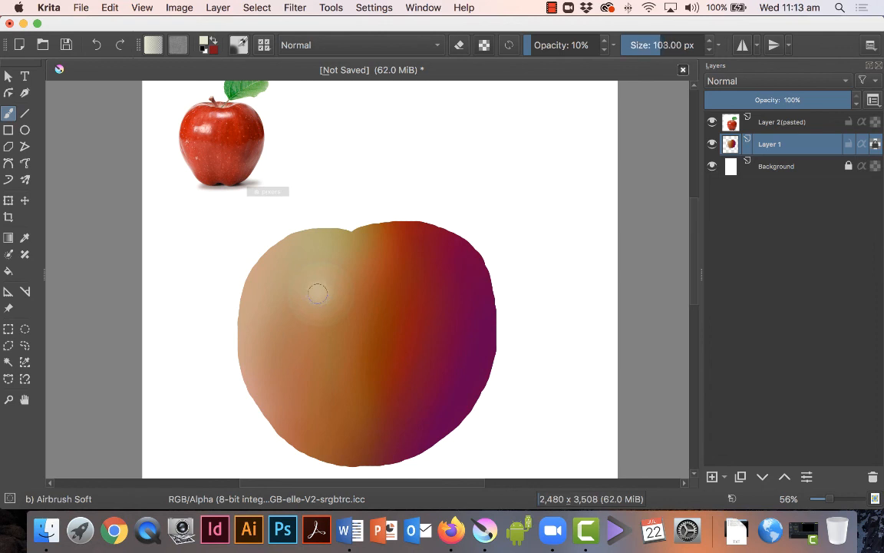
key("bracketleft")
key("bracketleft")
key("bracketleft")
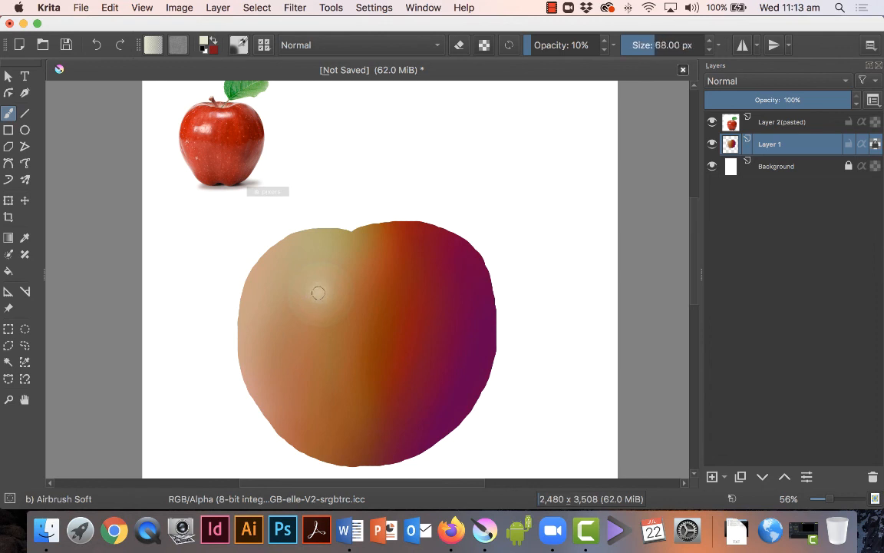
key("bracketleft")
key("bracketleft")
key("bracketleft")
left_click(319, 292)
- Dab a second cream highlight just below the dip in the large apple's top, enlarging the brush from 44 px to 135 px
key("bracketright")
key("bracketright")
key("bracketright")
key("bracketright")
key("bracketright")
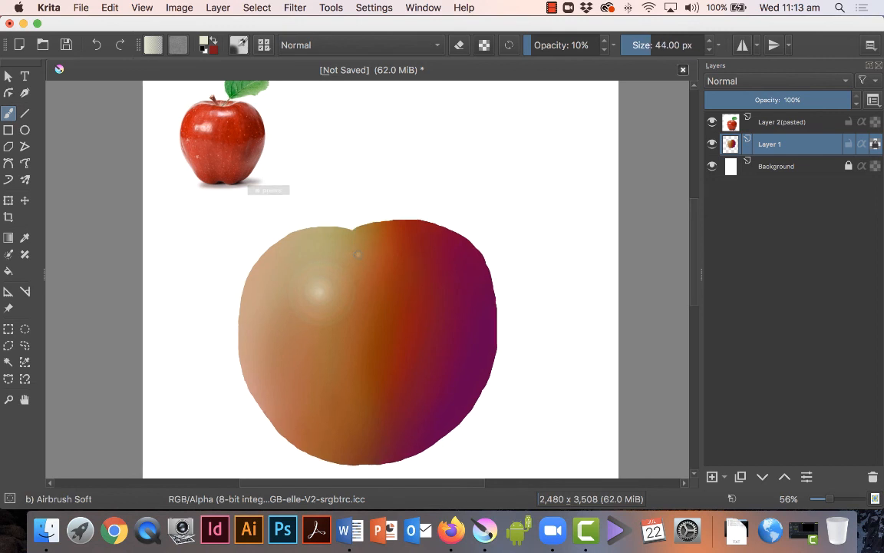
key("bracketright")
key("bracketright")
key("bracketright")
key("bracketright")
key("bracketright")
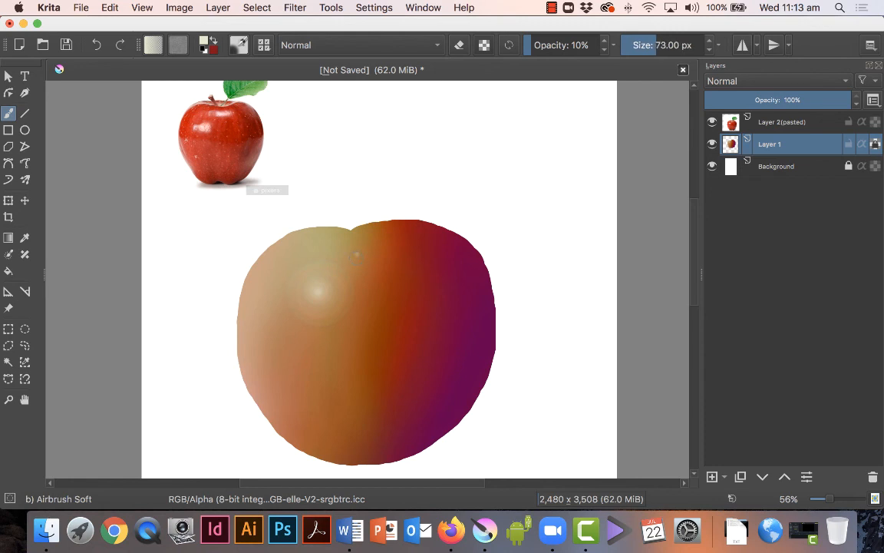
scroll(357, 254, "down", 1)
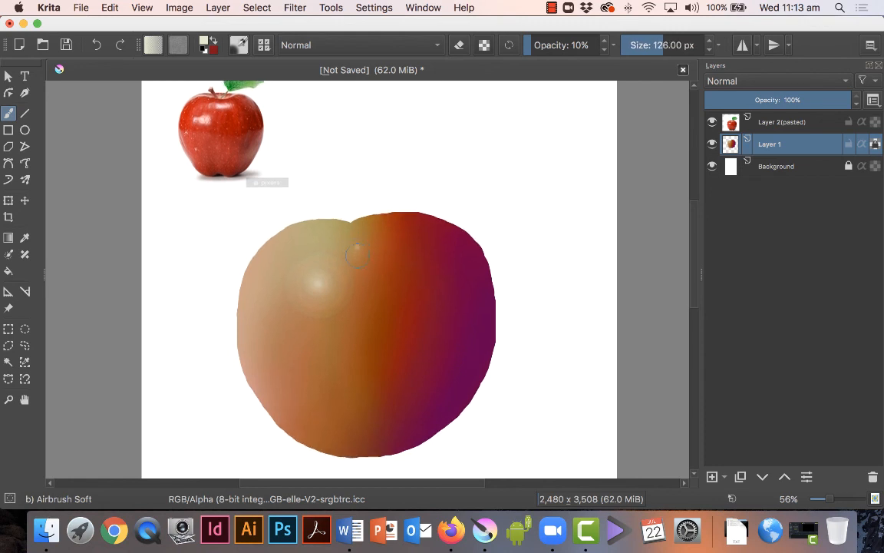
key("bracketright")
key("bracketright")
key("bracketright")
key("bracketright")
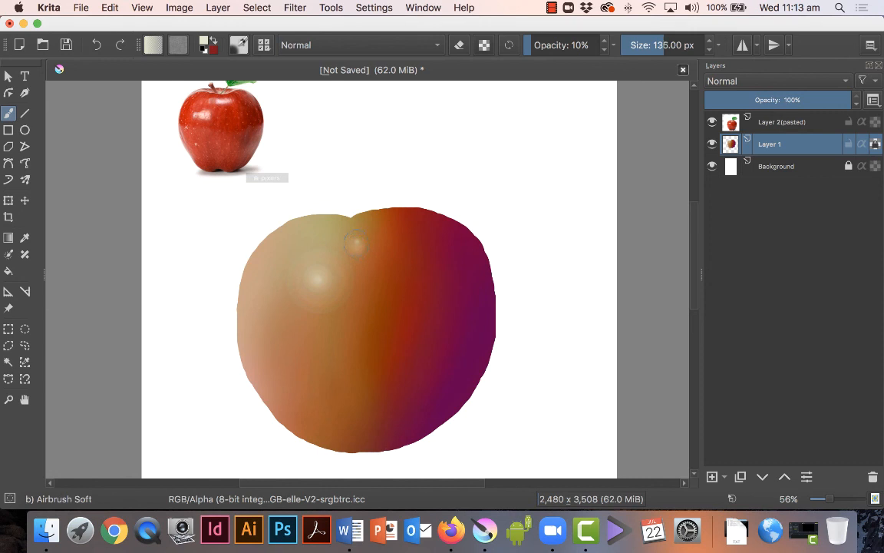
- Spread a soft glow around the highlight below the dip, enlarging the brush through 320 px and 365 px to 416 px
key("bracketright")
key("bracketright")
key("bracketright")
key("bracketright")
key("bracketright")
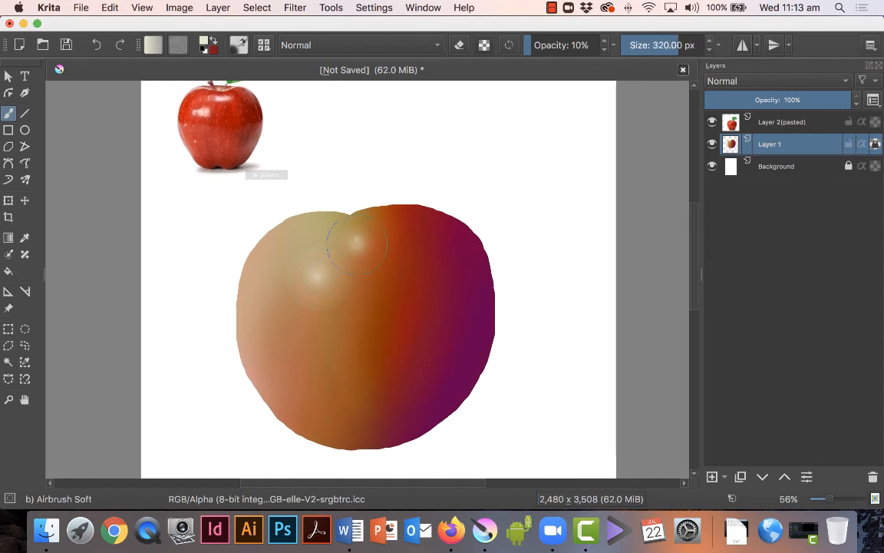
scroll(357, 246, "down", 2)
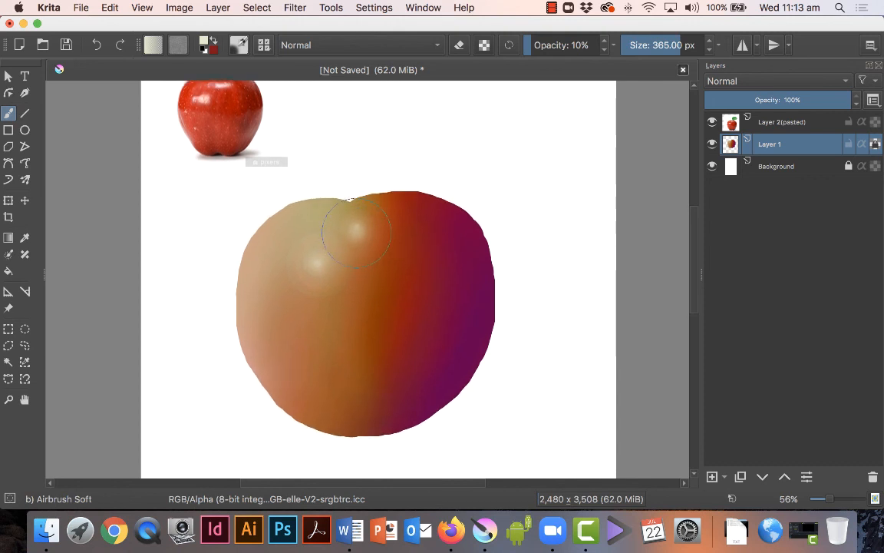
scroll(356, 230, "down", 3)
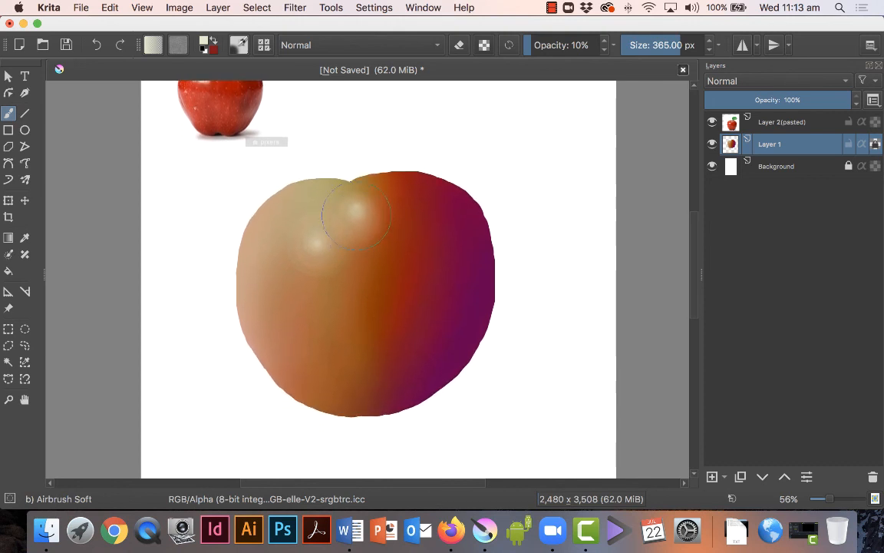
key("bracketright")
scroll(338, 230, "down", 1)
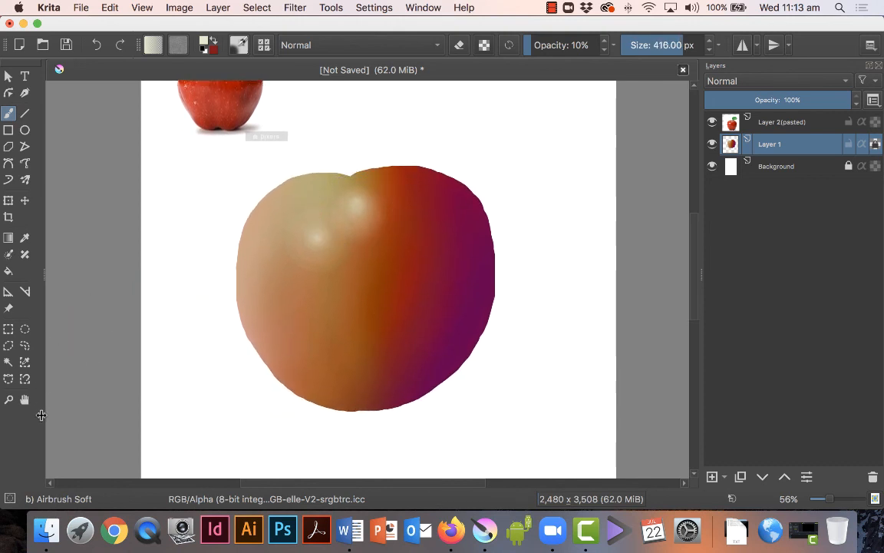